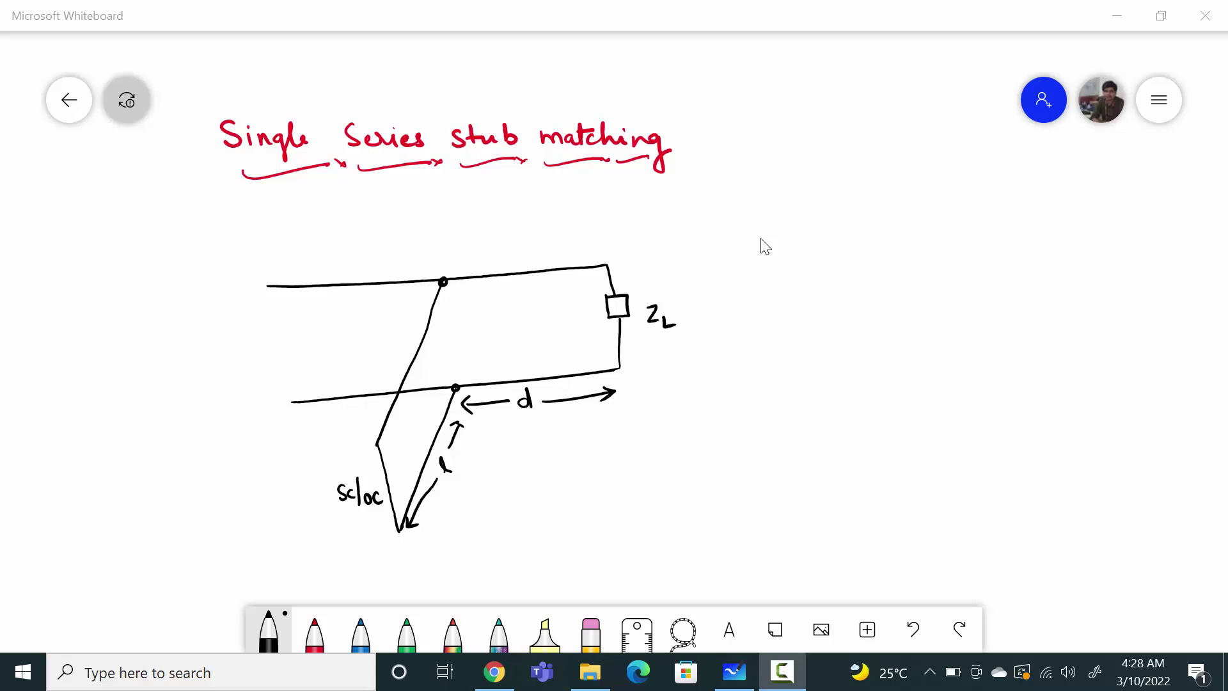
# Handwrite 'Series' with 'Shunt' beneath it at the upper right
pyautogui.moveTo(844, 205)
pyautogui.mouseDown()
pyautogui.moveTo(830, 232)
pyautogui.moveTo(863, 215)
pyautogui.moveTo(925, 229)
pyautogui.mouseUp()
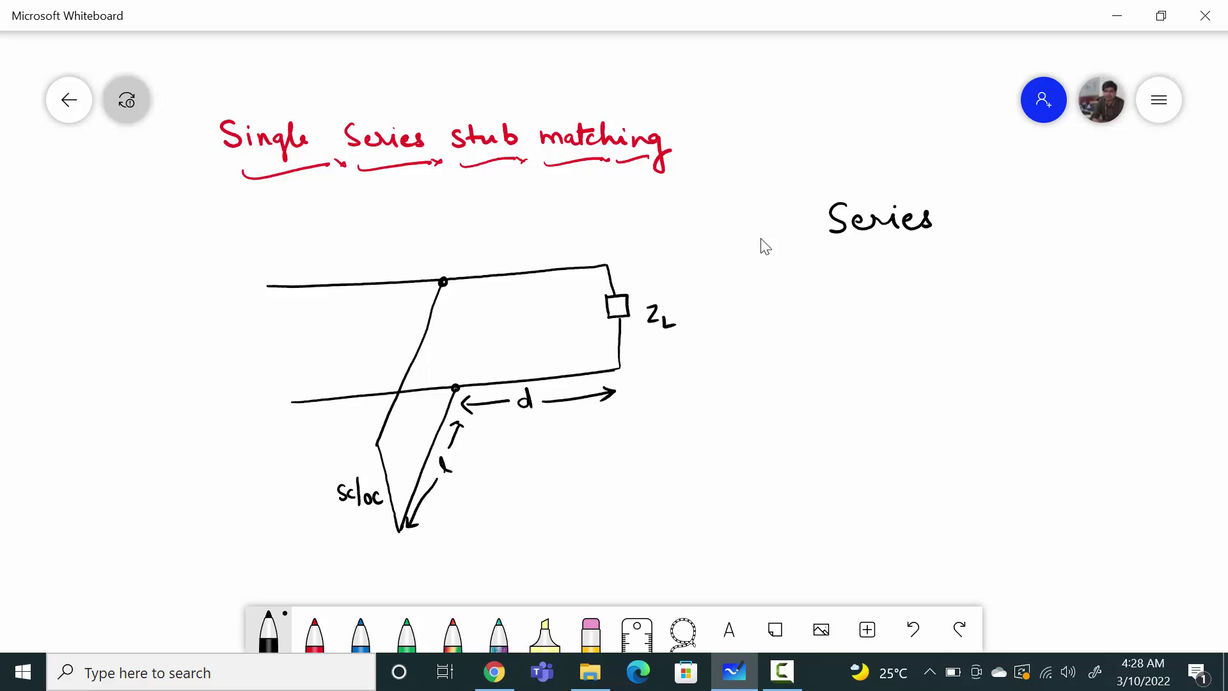
pyautogui.moveTo(848, 261)
pyautogui.mouseDown()
pyautogui.moveTo(833, 282)
pyautogui.moveTo(869, 271)
pyautogui.moveTo(919, 278)
pyautogui.mouseUp()
pyautogui.moveTo(929, 251)
pyautogui.mouseDown()
pyautogui.moveTo(931, 279)
pyautogui.moveTo(940, 256)
pyautogui.mouseUp()
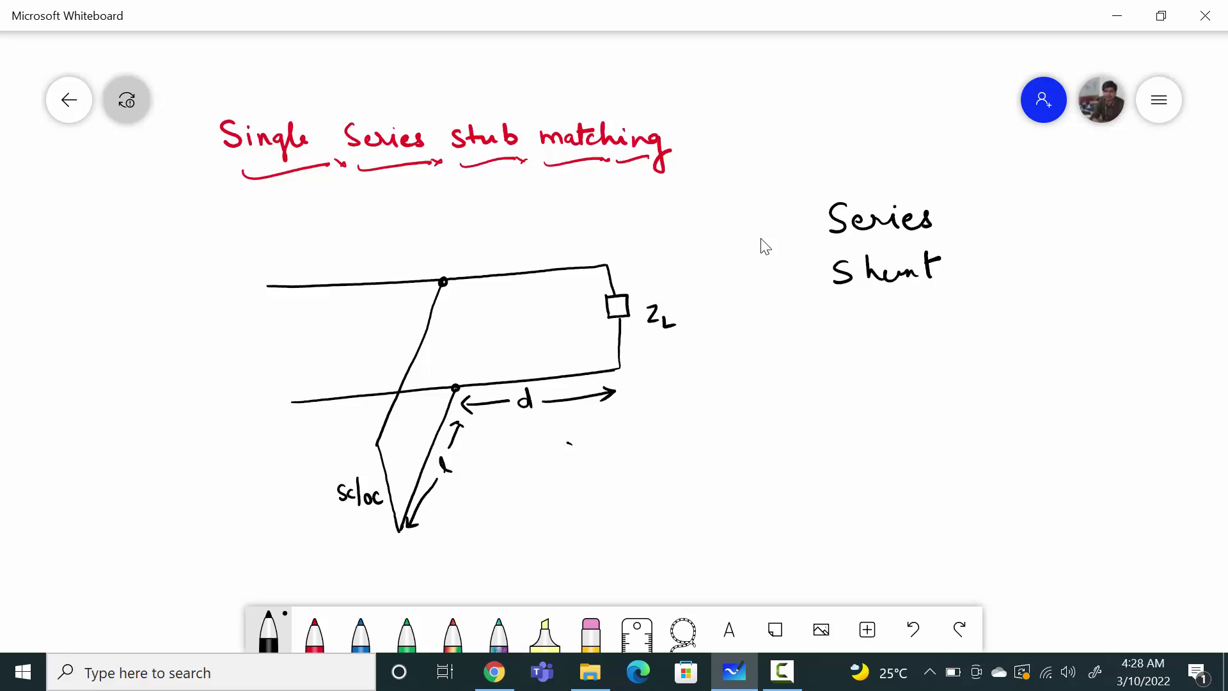
# Write 'Shunt' below the d arrow and label the stub section Zo
pyautogui.moveTo(576, 442)
pyautogui.mouseDown()
pyautogui.moveTo(557, 466)
pyautogui.moveTo(584, 435)
pyautogui.moveTo(610, 452)
pyautogui.moveTo(637, 447)
pyautogui.mouseUp()
pyautogui.moveTo(641, 434); pyautogui.dragTo(659, 423)
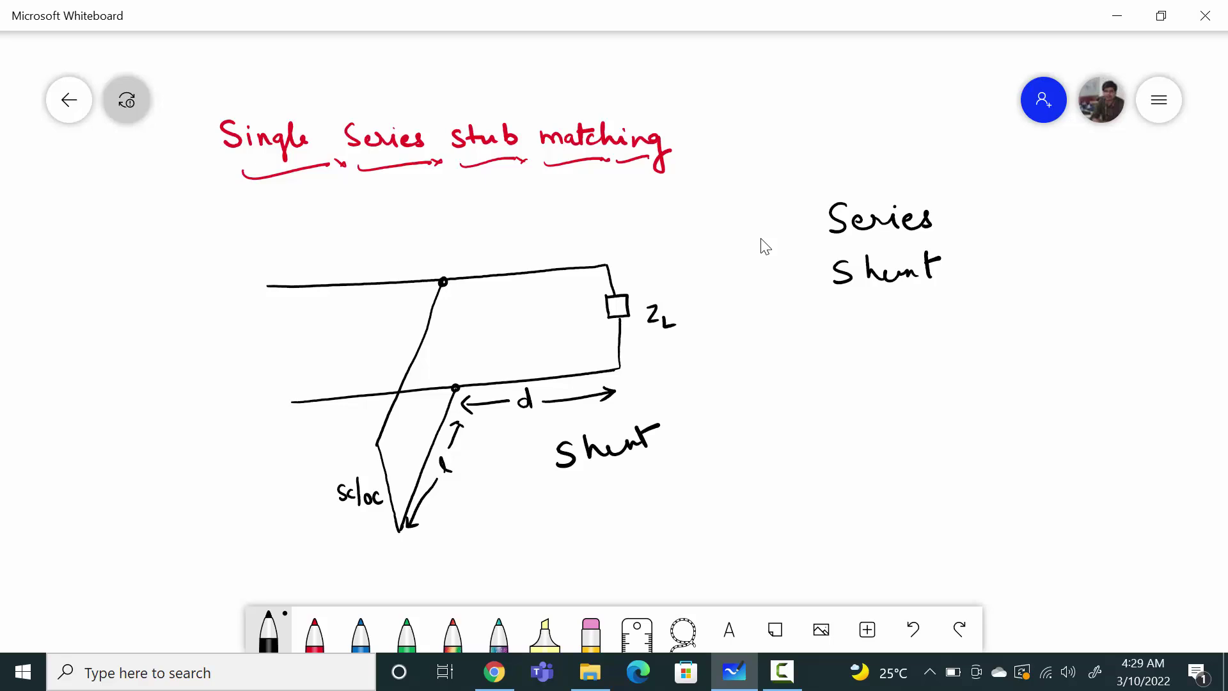
pyautogui.moveTo(397, 429)
pyautogui.mouseDown()
pyautogui.moveTo(402, 447)
pyautogui.moveTo(414, 441)
pyautogui.mouseUp()
pyautogui.moveTo(422, 432); pyautogui.dragTo(420, 433)
# Label the left and right line sections Zo and draw an arrow from Shunt to Z_L
pyautogui.moveTo(502, 318)
pyautogui.mouseDown()
pyautogui.moveTo(516, 341)
pyautogui.moveTo(526, 335)
pyautogui.mouseUp()
pyautogui.moveTo(325, 331); pyautogui.dragTo(347, 352)
pyautogui.moveTo(349, 346); pyautogui.dragTo(358, 349)
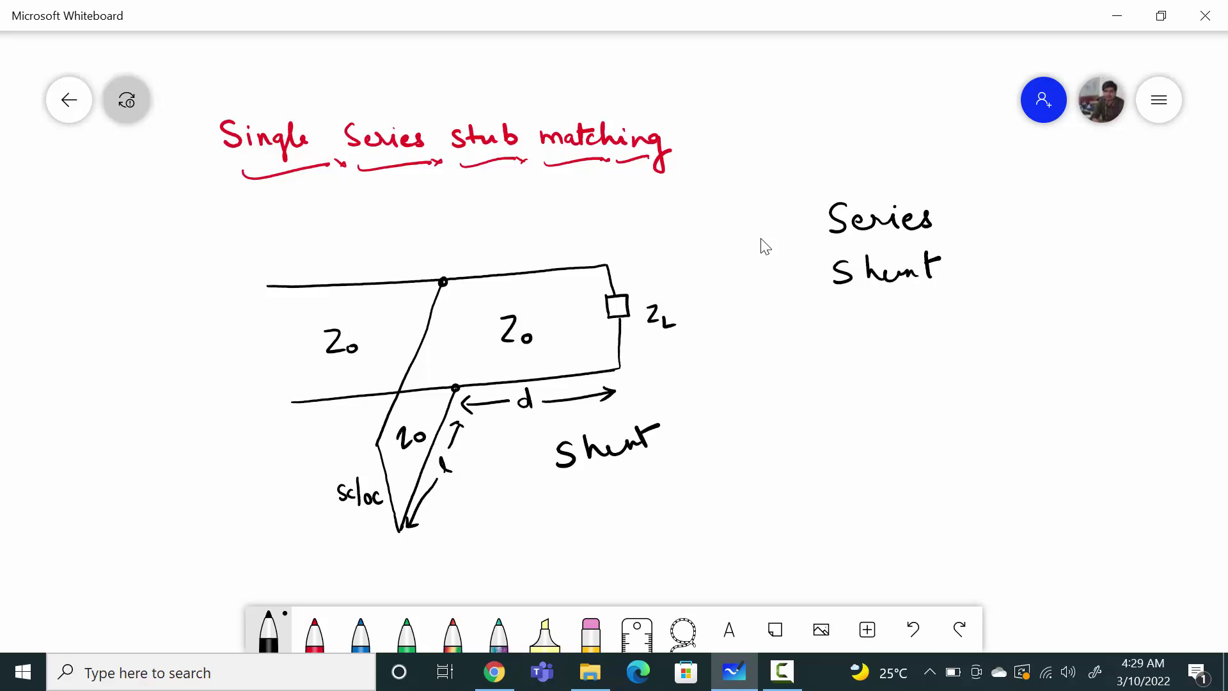
pyautogui.moveTo(818, 288)
pyautogui.mouseDown()
pyautogui.moveTo(702, 312)
pyautogui.moveTo(716, 324)
pyautogui.mouseUp()
# Draw the second T-shaped stub circuit's lines and load box at the right
pyautogui.moveTo(751, 375); pyautogui.dragTo(862, 366)
pyautogui.moveTo(757, 468)
pyautogui.mouseDown()
pyautogui.moveTo(879, 455)
pyautogui.moveTo(887, 554)
pyautogui.mouseUp()
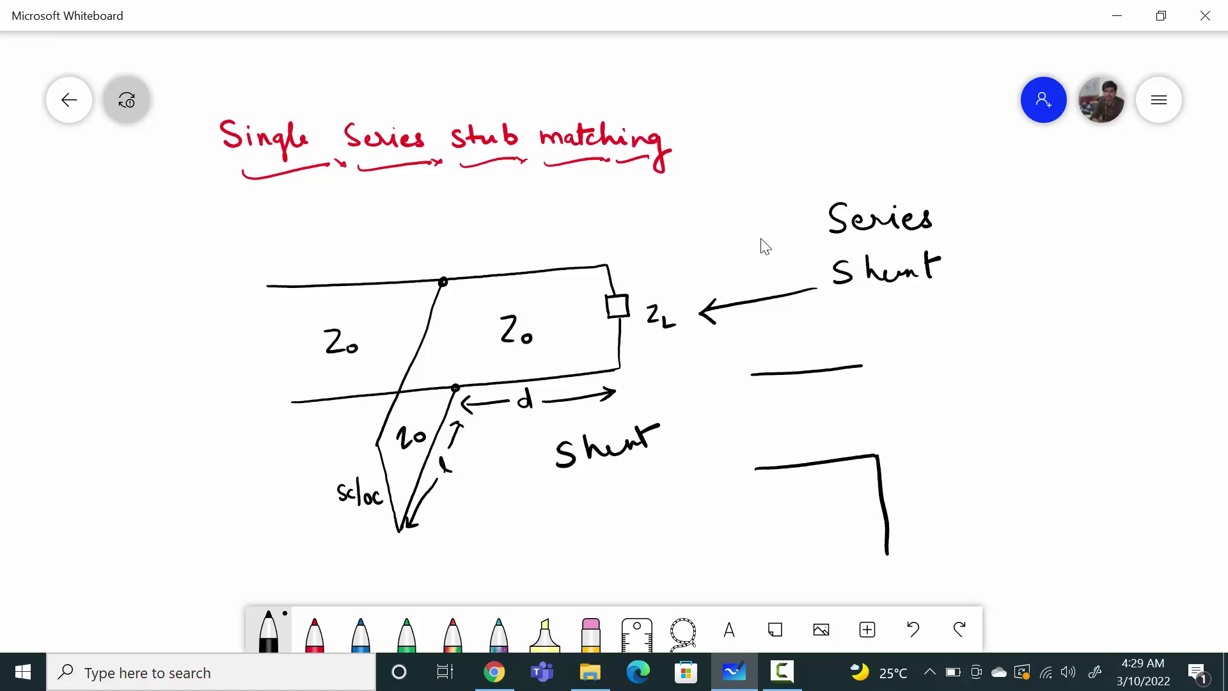
pyautogui.moveTo(936, 457); pyautogui.dragTo(947, 551)
pyautogui.moveTo(936, 457); pyautogui.dragTo(1067, 449)
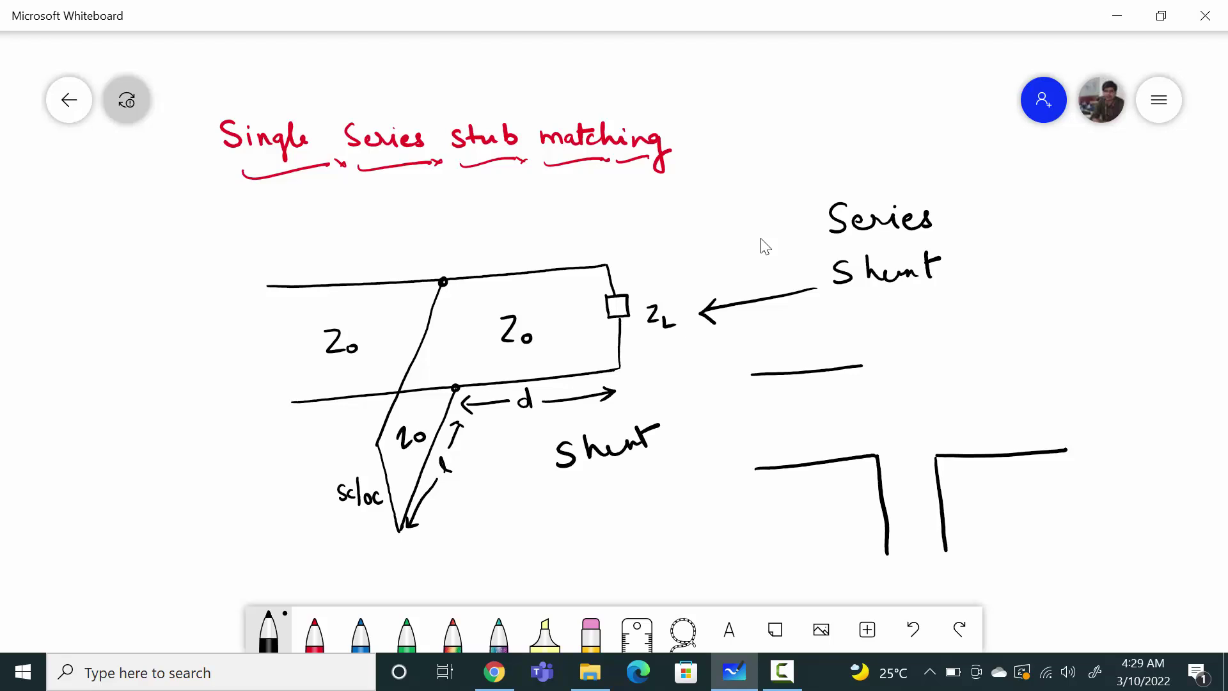
pyautogui.moveTo(862, 365)
pyautogui.mouseDown()
pyautogui.moveTo(1056, 350)
pyautogui.moveTo(1046, 407)
pyautogui.moveTo(1074, 404)
pyautogui.moveTo(1066, 450)
pyautogui.mouseUp()
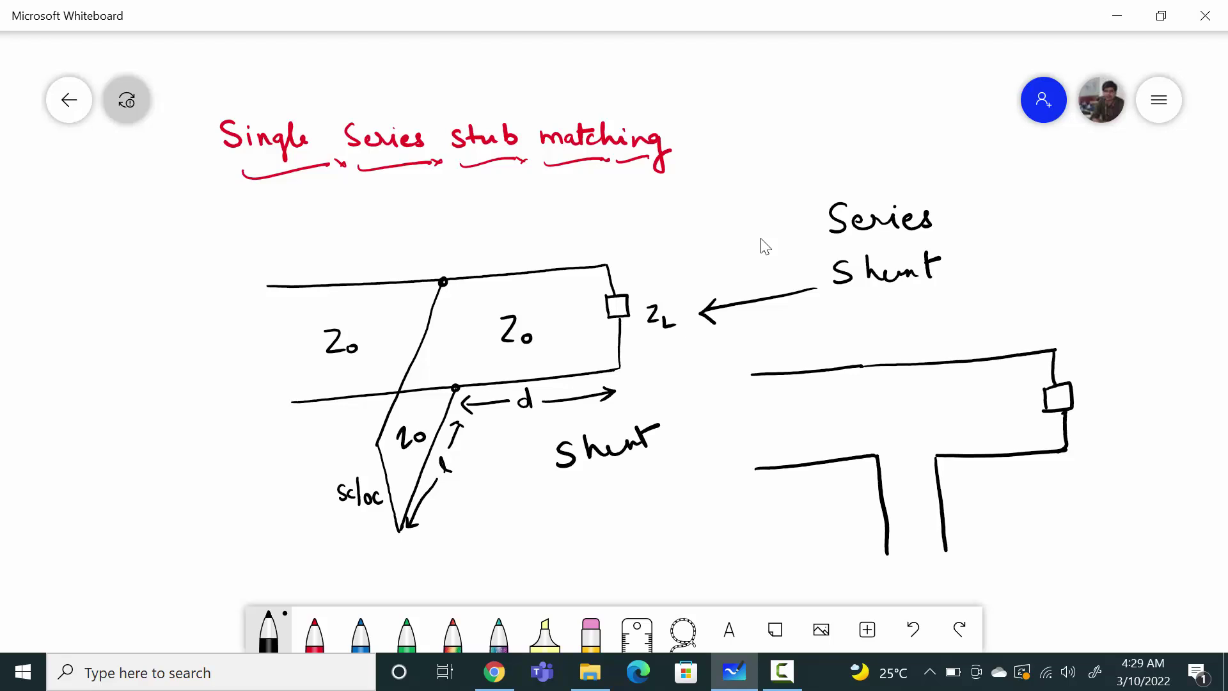
# Label the second circuit Z_L, d, sc/oc and l, and arrow it from Series
pyautogui.moveTo(1085, 395); pyautogui.dragTo(1118, 417)
pyautogui.moveTo(963, 472)
pyautogui.mouseDown()
pyautogui.moveTo(959, 484)
pyautogui.moveTo(1069, 469)
pyautogui.moveTo(1059, 478)
pyautogui.mouseUp()
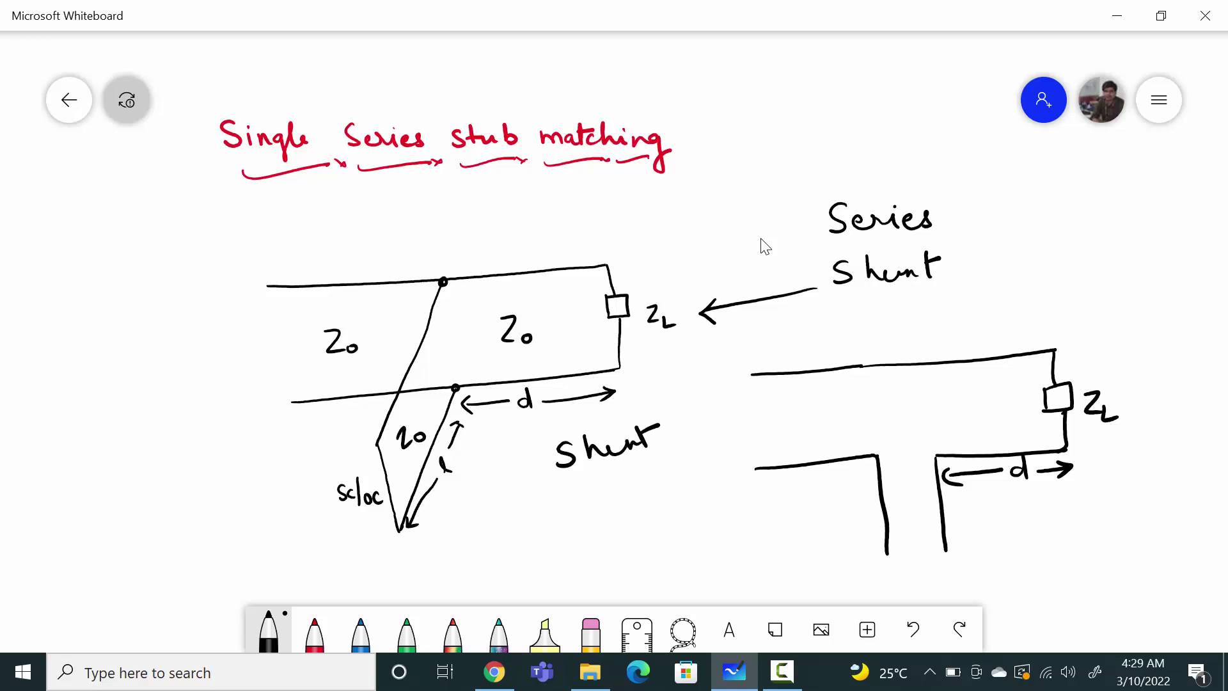
pyautogui.moveTo(888, 552)
pyautogui.mouseDown()
pyautogui.moveTo(894, 564)
pyautogui.moveTo(949, 554)
pyautogui.moveTo(905, 580)
pyautogui.moveTo(934, 587)
pyautogui.mouseUp()
pyautogui.moveTo(939, 568)
pyautogui.mouseDown()
pyautogui.moveTo(938, 594)
pyautogui.moveTo(951, 579)
pyautogui.moveTo(964, 589)
pyautogui.mouseUp()
pyautogui.moveTo(847, 475)
pyautogui.mouseDown()
pyautogui.moveTo(855, 463)
pyautogui.moveTo(867, 473)
pyautogui.moveTo(860, 573)
pyautogui.moveTo(869, 559)
pyautogui.mouseUp()
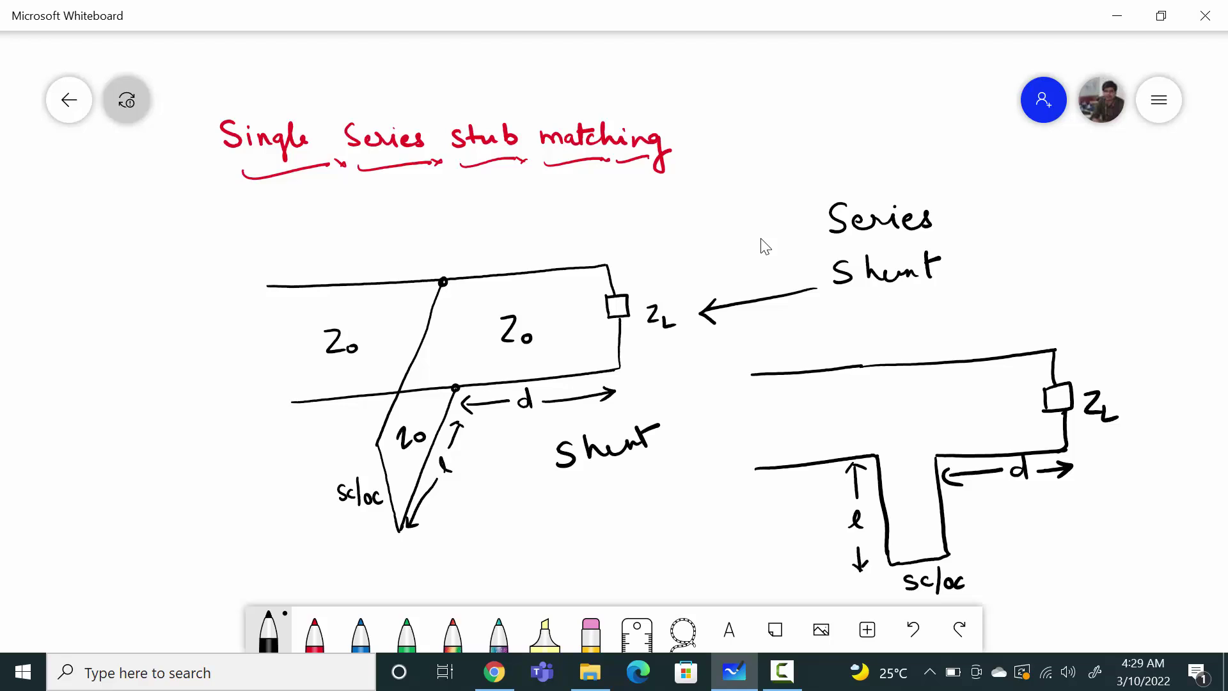
pyautogui.moveTo(948, 225); pyautogui.dragTo(1004, 337)
pyautogui.moveTo(990, 325)
pyautogui.mouseDown()
pyautogui.moveTo(1004, 337)
pyautogui.moveTo(1023, 315)
pyautogui.mouseUp()
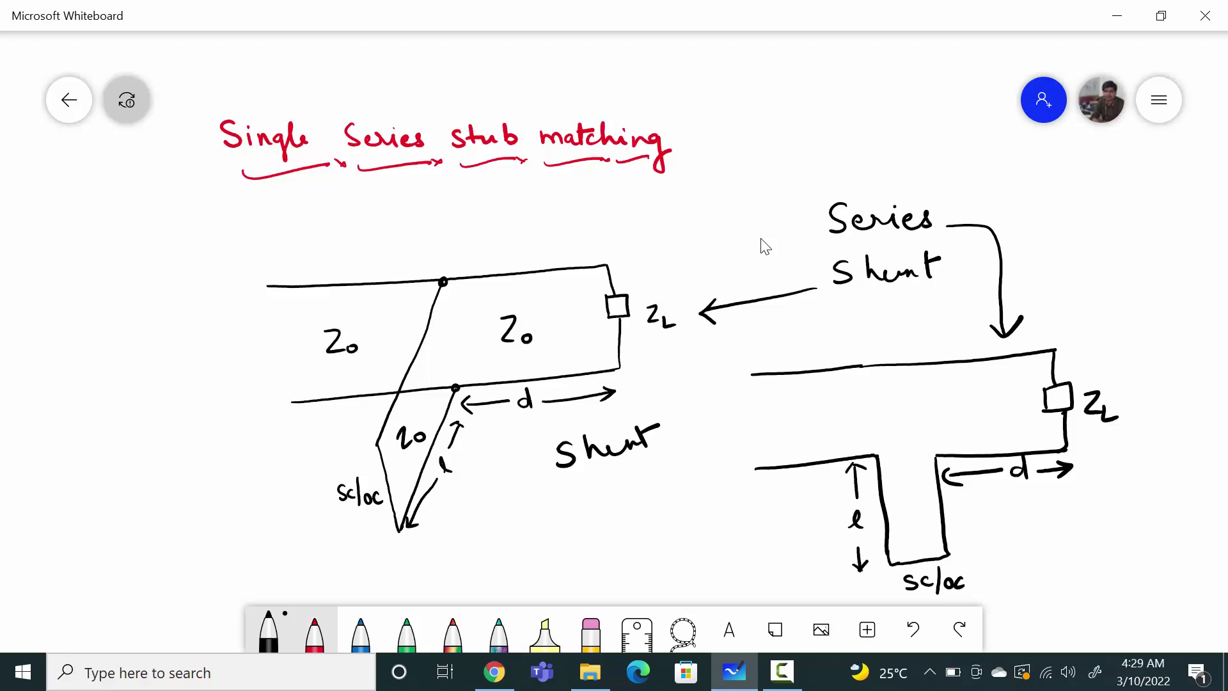
# Write 'Y-chart' in red above the left circuit
pyautogui.click(314, 633)
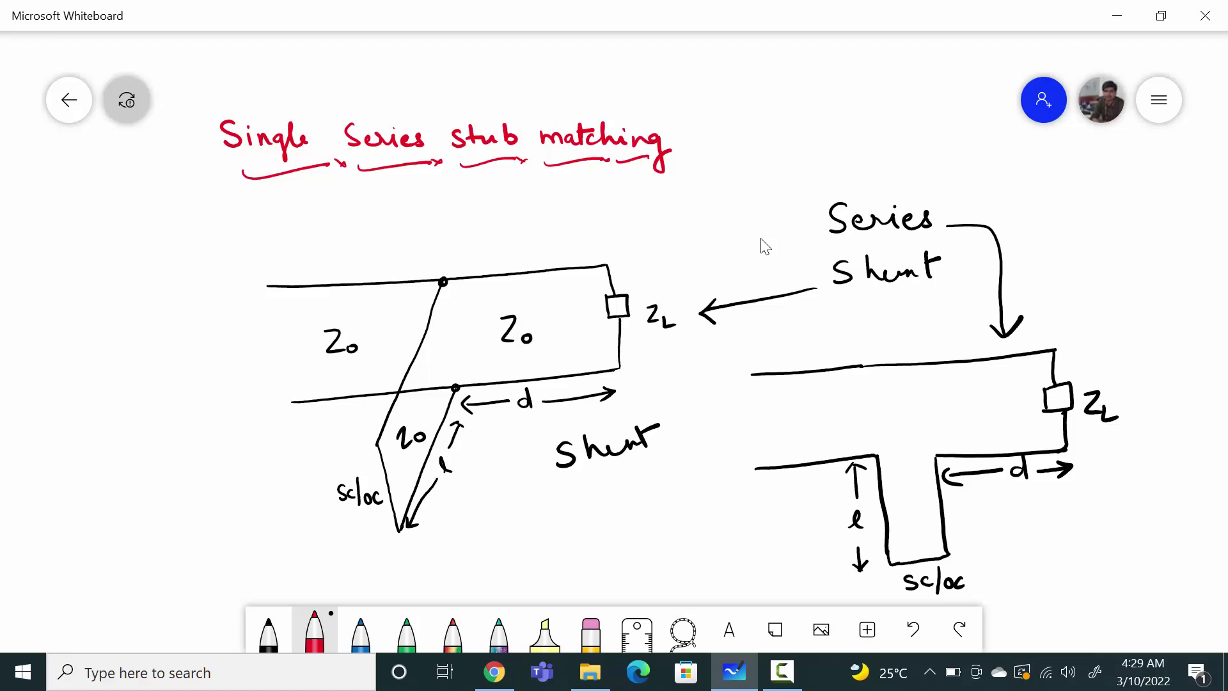
pyautogui.moveTo(362, 226)
pyautogui.mouseDown()
pyautogui.moveTo(377, 247)
pyautogui.moveTo(370, 262)
pyautogui.moveTo(405, 245)
pyautogui.moveTo(429, 253)
pyautogui.mouseUp()
pyautogui.moveTo(433, 228)
pyautogui.mouseDown()
pyautogui.moveTo(432, 251)
pyautogui.moveTo(448, 252)
pyautogui.mouseUp()
pyautogui.moveTo(456, 243); pyautogui.dragTo(467, 238)
pyautogui.moveTo(480, 225)
pyautogui.mouseDown()
pyautogui.moveTo(477, 248)
pyautogui.moveTo(488, 235)
pyautogui.mouseUp()
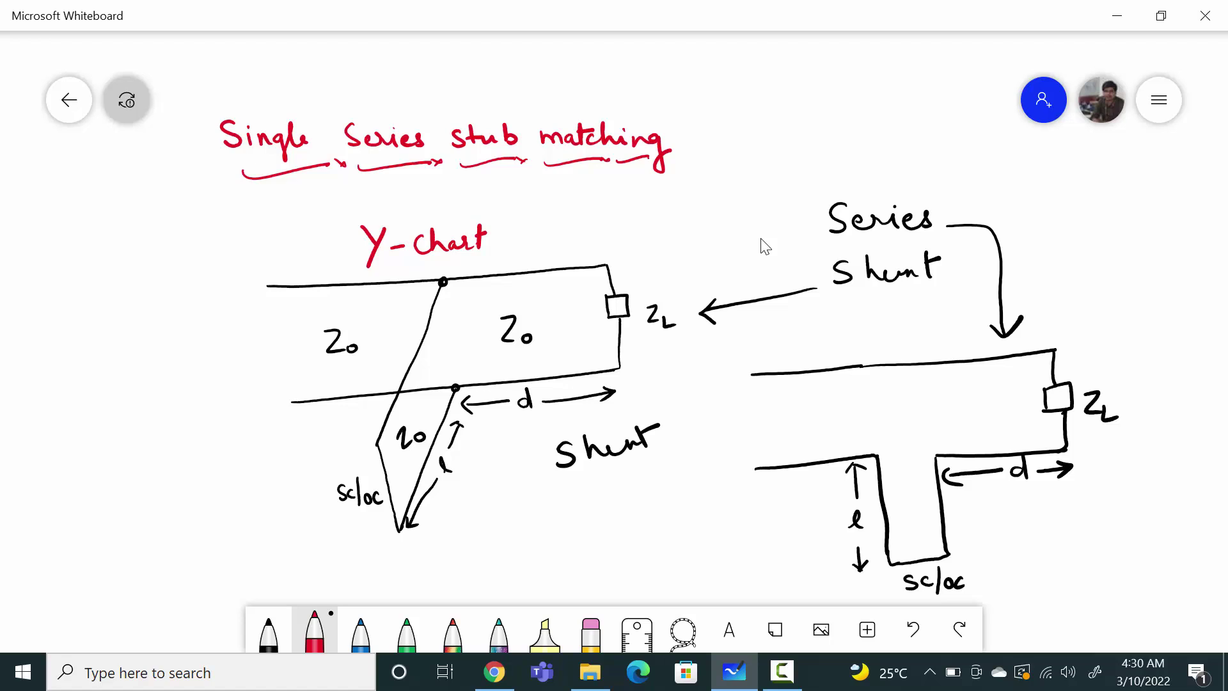
# Add underlined red 'Z-chart', a yL arrow above the left Z_L, and double-underline the right Z_L
pyautogui.moveTo(1038, 289)
pyautogui.mouseDown()
pyautogui.moveTo(1049, 303)
pyautogui.moveTo(1080, 291)
pyautogui.moveTo(1112, 302)
pyautogui.moveTo(1167, 293)
pyautogui.moveTo(1179, 274)
pyautogui.mouseUp()
pyautogui.moveTo(1066, 323); pyautogui.dragTo(1175, 305)
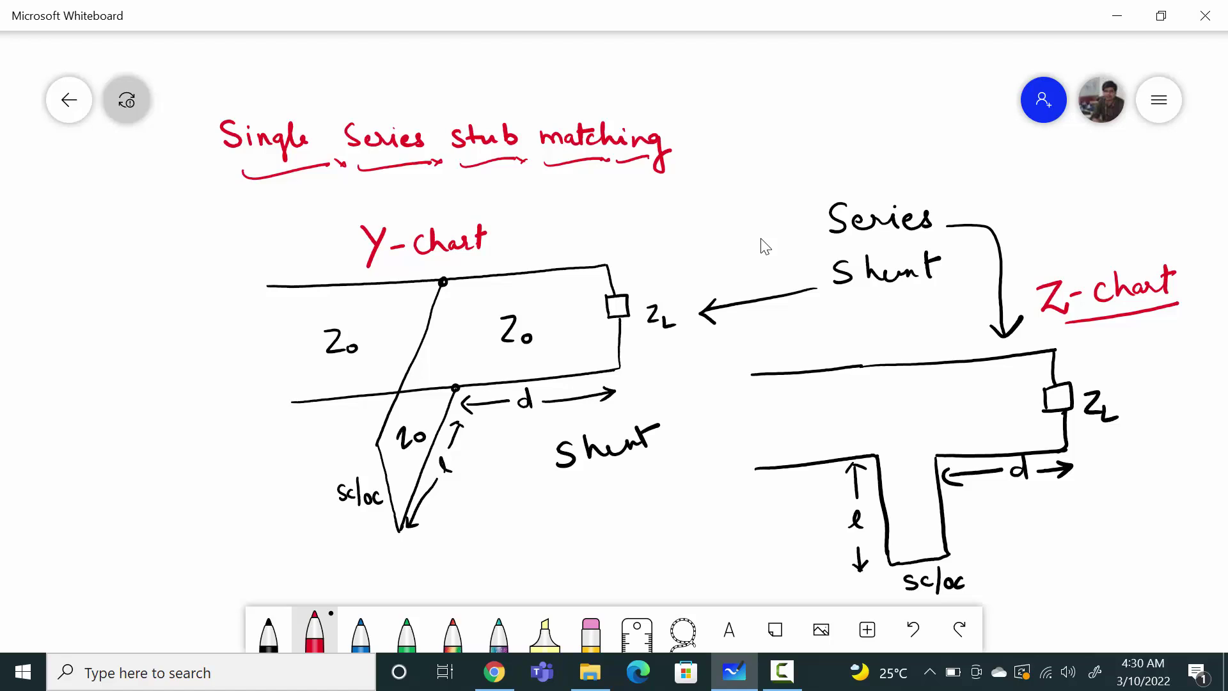
pyautogui.moveTo(657, 295)
pyautogui.mouseDown()
pyautogui.moveTo(655, 267)
pyautogui.moveTo(670, 275)
pyautogui.mouseUp()
pyautogui.moveTo(631, 232)
pyautogui.mouseDown()
pyautogui.moveTo(638, 255)
pyautogui.moveTo(670, 247)
pyautogui.mouseUp()
pyautogui.moveTo(1093, 436); pyautogui.dragTo(1126, 435)
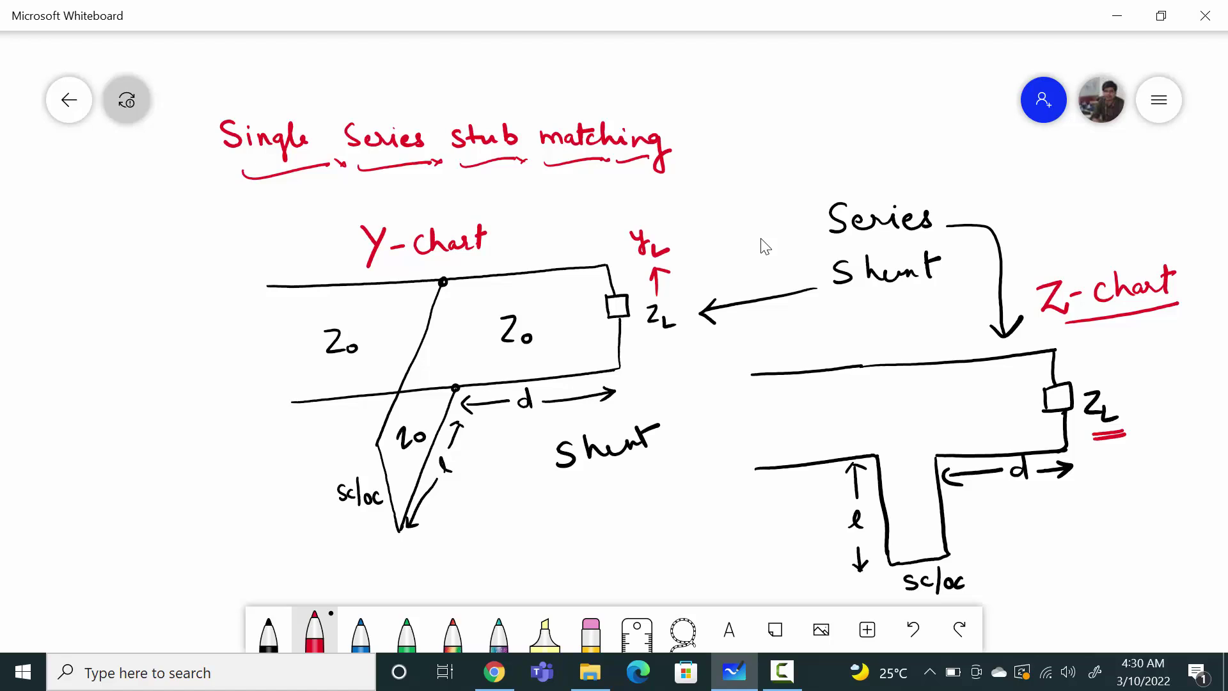
# In green, write boxed 1+jx and 1+jb beside the circuits and underline Z-chart and Y-chart
pyautogui.click(407, 633)
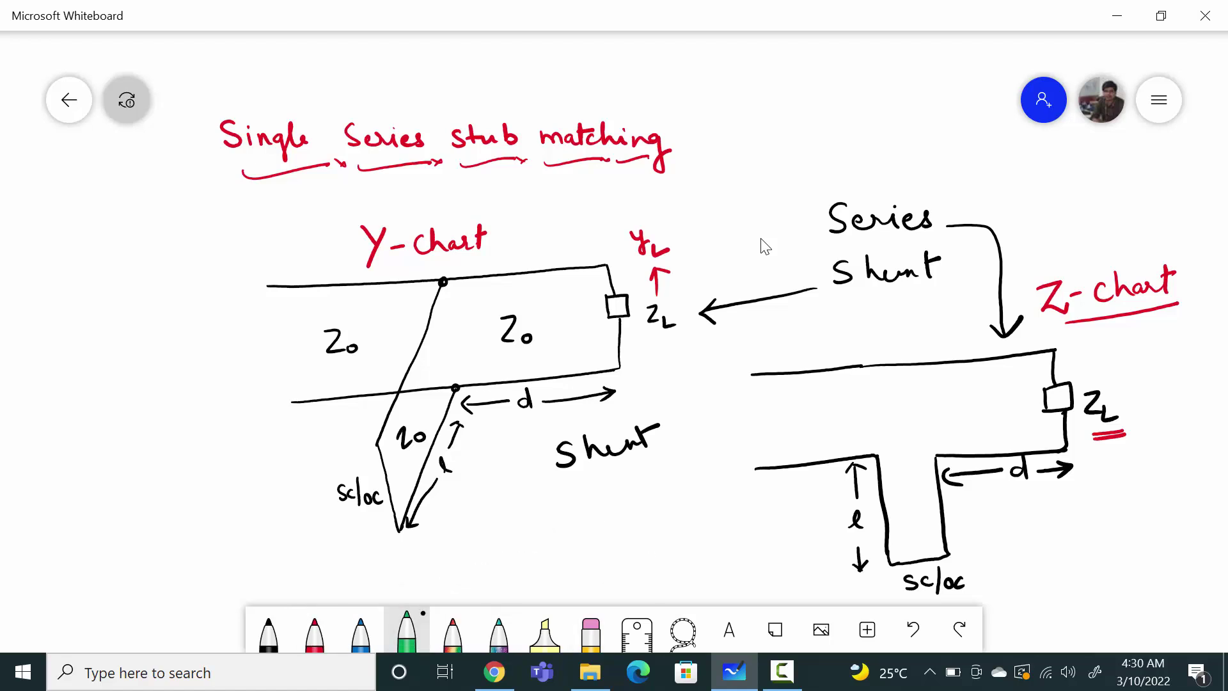
pyautogui.moveTo(1104, 512)
pyautogui.mouseDown()
pyautogui.moveTo(1143, 514)
pyautogui.moveTo(1143, 537)
pyautogui.moveTo(1141, 502)
pyautogui.moveTo(1157, 523)
pyautogui.moveTo(1173, 520)
pyautogui.moveTo(1090, 513)
pyautogui.moveTo(1097, 542)
pyautogui.moveTo(1097, 502)
pyautogui.moveTo(1186, 486)
pyautogui.moveTo(1184, 537)
pyautogui.moveTo(1105, 549)
pyautogui.mouseUp()
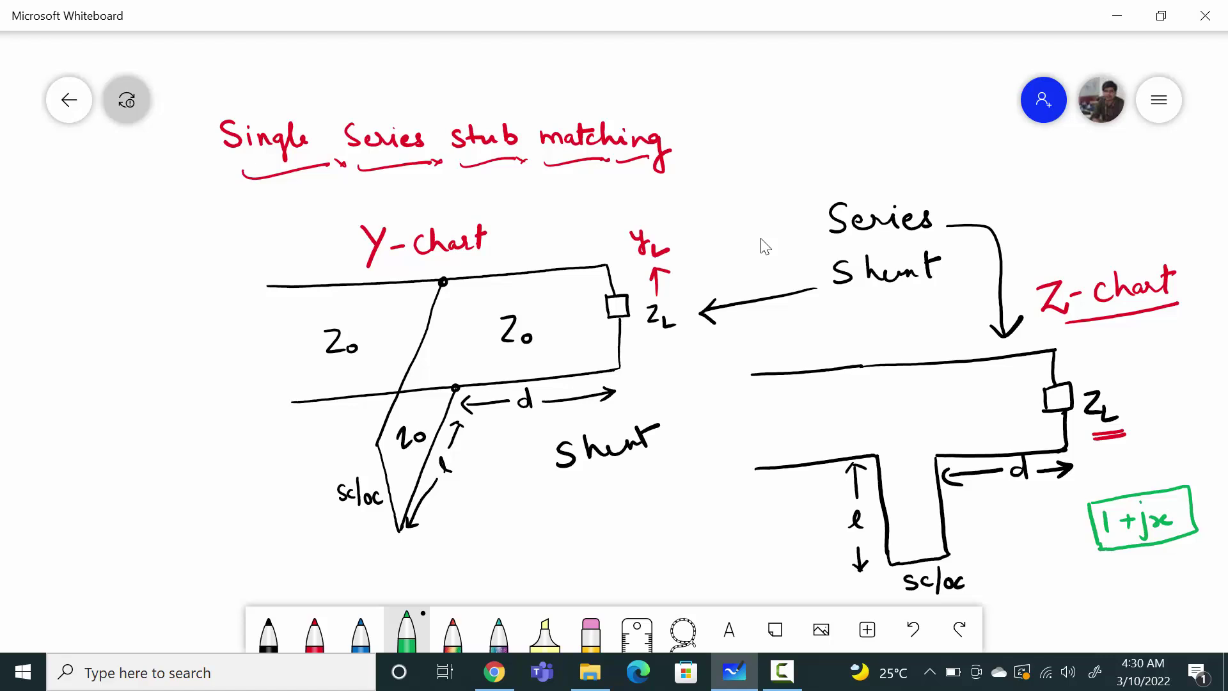
pyautogui.moveTo(137, 413)
pyautogui.mouseDown()
pyautogui.moveTo(142, 437)
pyautogui.moveTo(165, 416)
pyautogui.moveTo(159, 433)
pyautogui.mouseUp()
pyautogui.moveTo(175, 414)
pyautogui.mouseDown()
pyautogui.moveTo(168, 435)
pyautogui.moveTo(192, 416)
pyautogui.moveTo(184, 423)
pyautogui.mouseUp()
pyautogui.moveTo(106, 409)
pyautogui.mouseDown()
pyautogui.moveTo(125, 453)
pyautogui.moveTo(165, 388)
pyautogui.moveTo(195, 379)
pyautogui.moveTo(216, 424)
pyautogui.mouseUp()
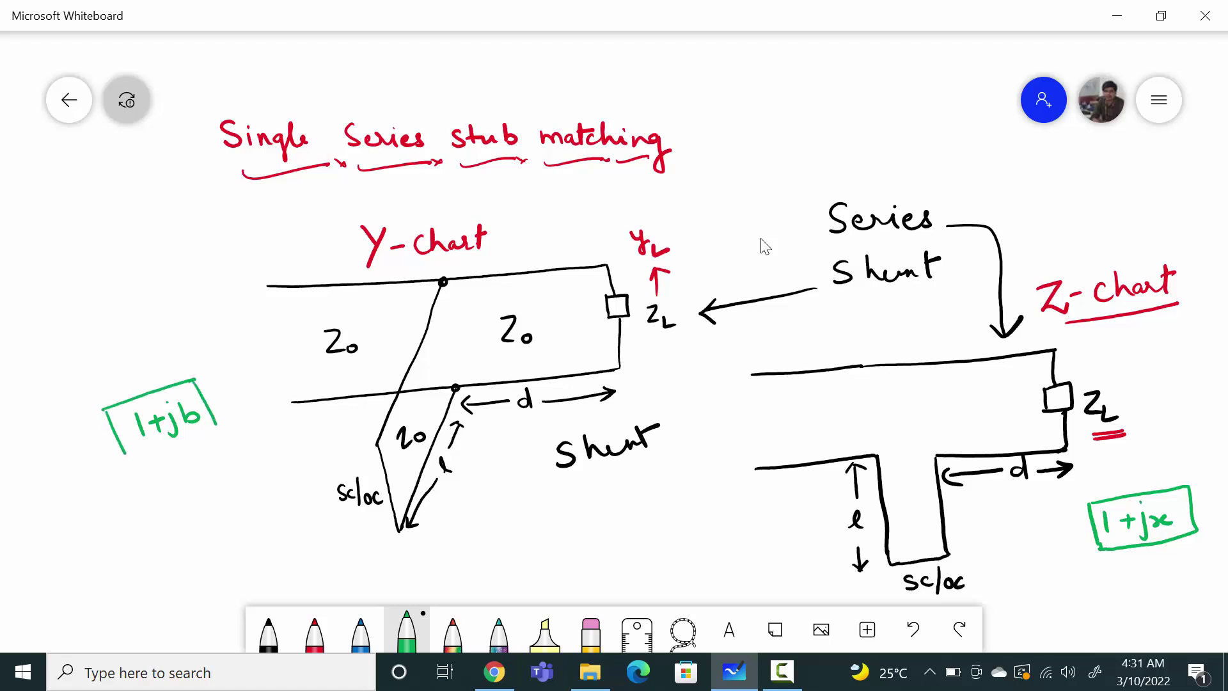
pyautogui.moveTo(122, 454); pyautogui.dragTo(221, 425)
pyautogui.moveTo(1059, 328); pyautogui.dragTo(1170, 318)
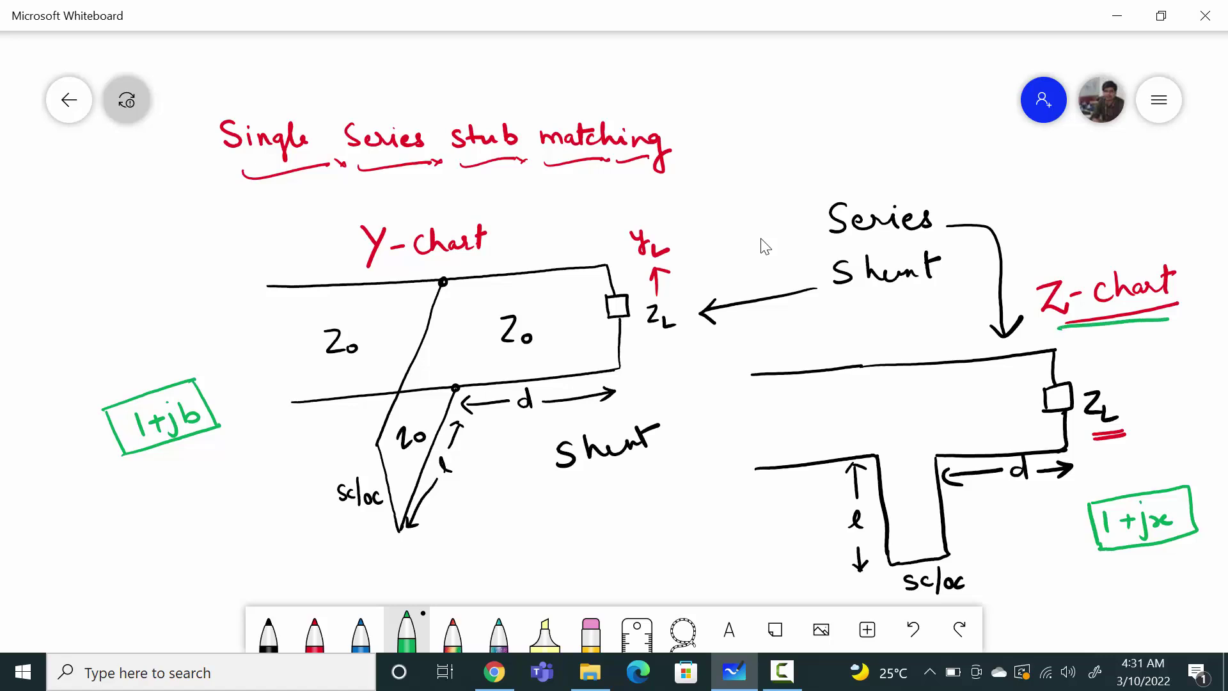
pyautogui.moveTo(374, 271); pyautogui.dragTo(473, 258)
pyautogui.click(493, 672)
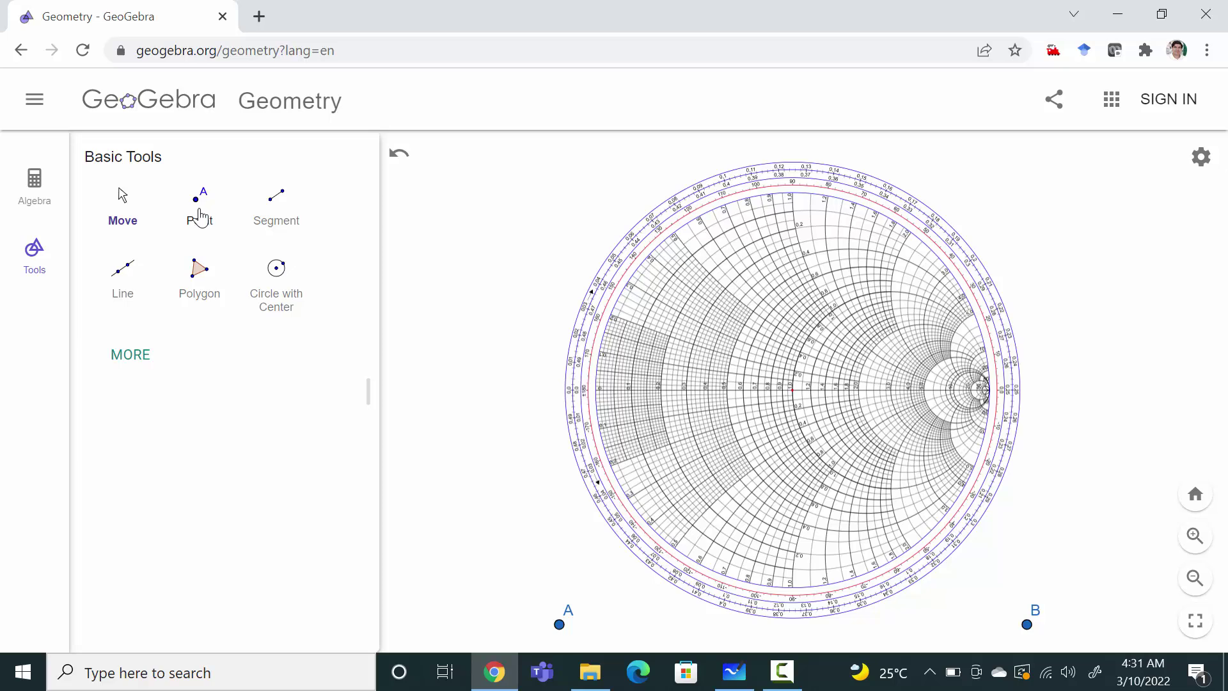
pyautogui.click(736, 673)
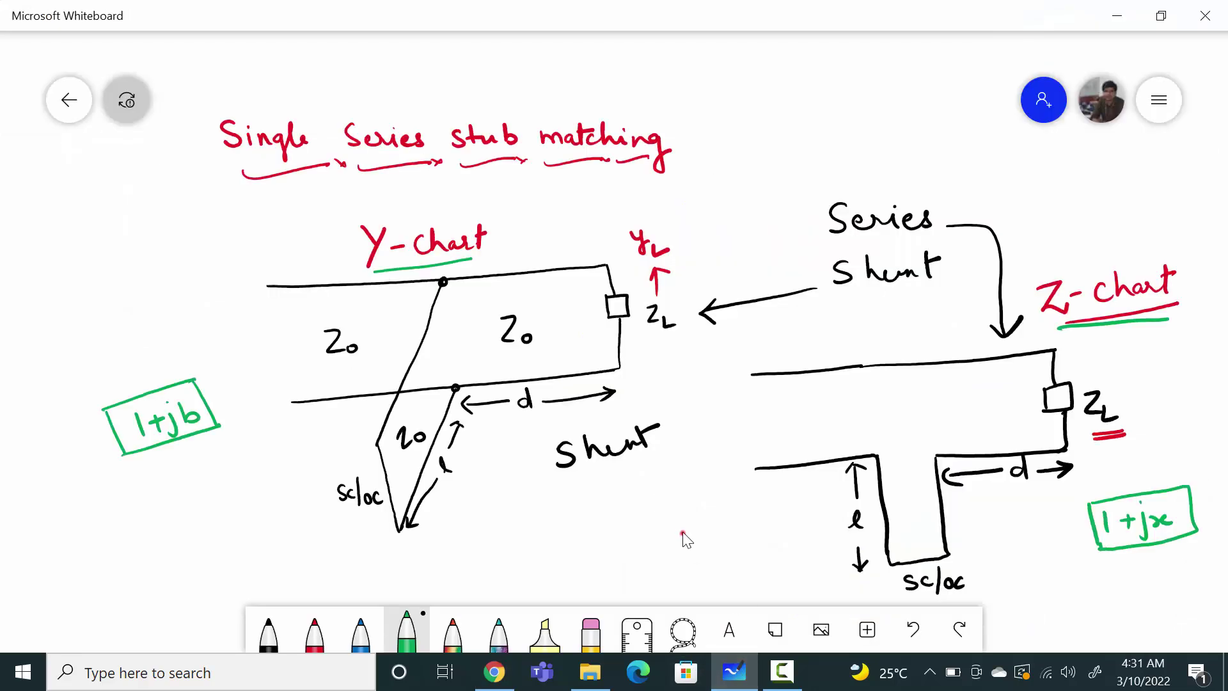
# In green, write ZL = 60−70j Ω, Z0 = 50 Ω and normalised zL = 1.2−1.4j
pyautogui.scroll(-5, 686, 540)
pyautogui.hscroll(3, 663, 315)
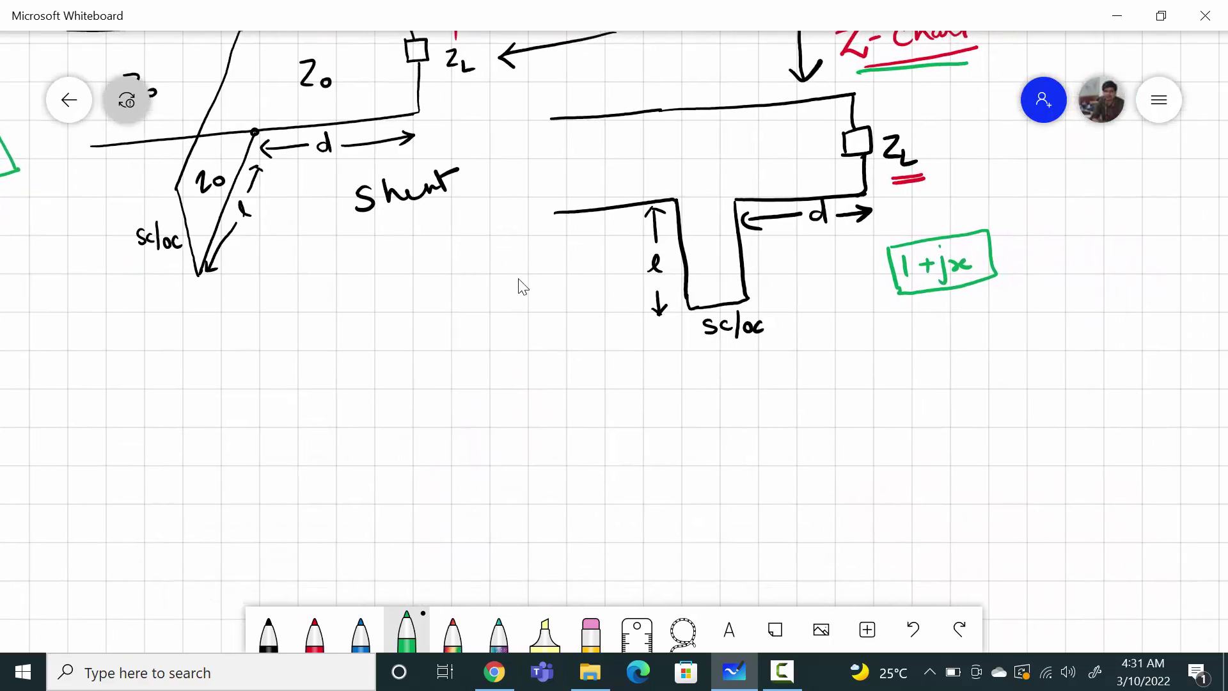
pyautogui.hscroll(8, 888, 400)
pyautogui.scroll(2, 888, 401)
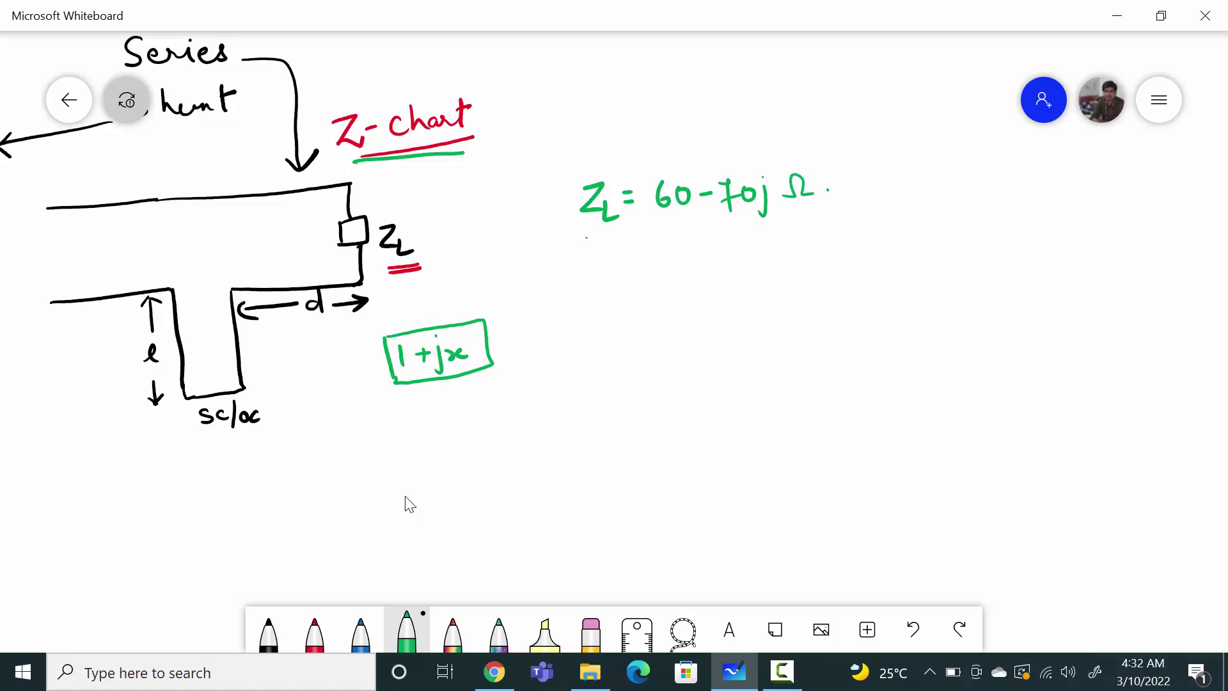
pyautogui.moveTo(586, 238); pyautogui.dragTo(770, 233)
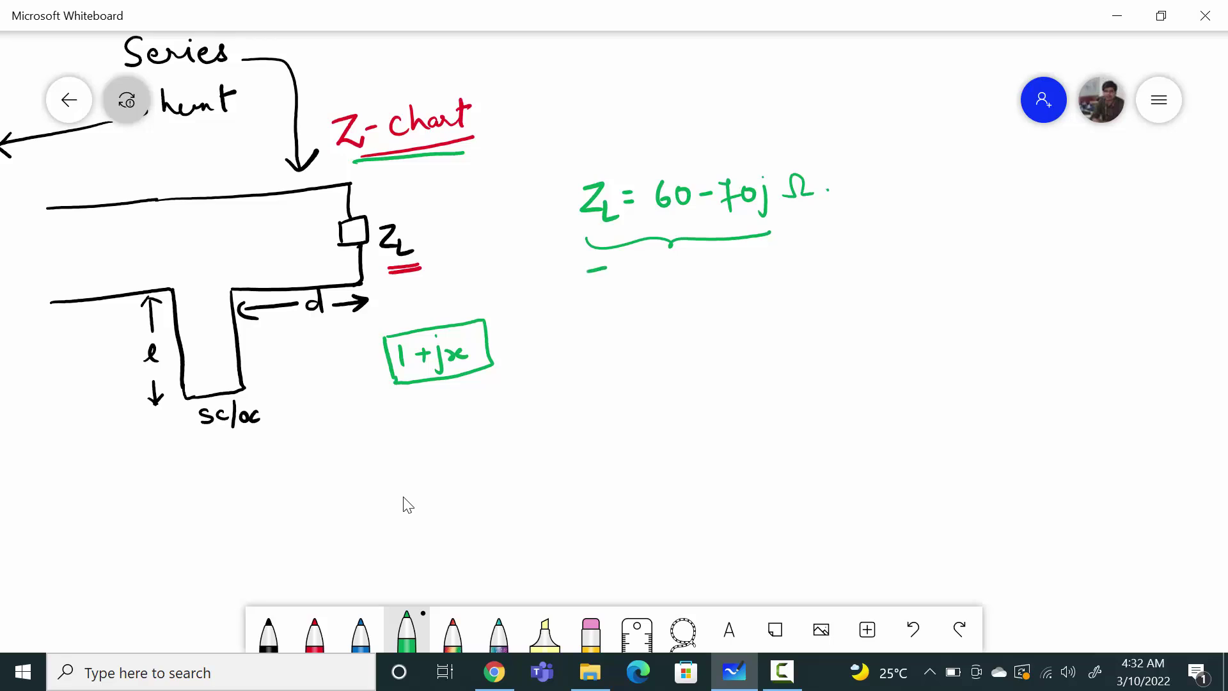
pyautogui.moveTo(605, 268); pyautogui.dragTo(607, 298)
pyautogui.moveTo(610, 289); pyautogui.dragTo(618, 302)
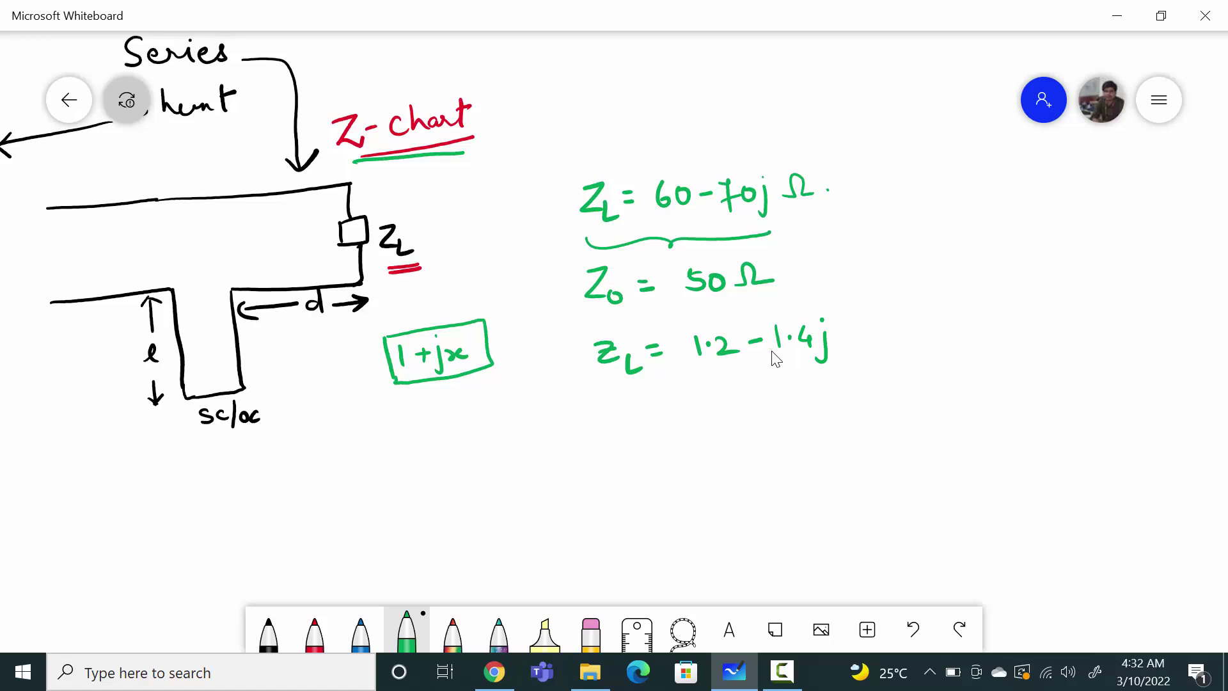
# Switch to the GeoGebra Smith chart and place point C at the load impedance spot
pyautogui.click(494, 672)
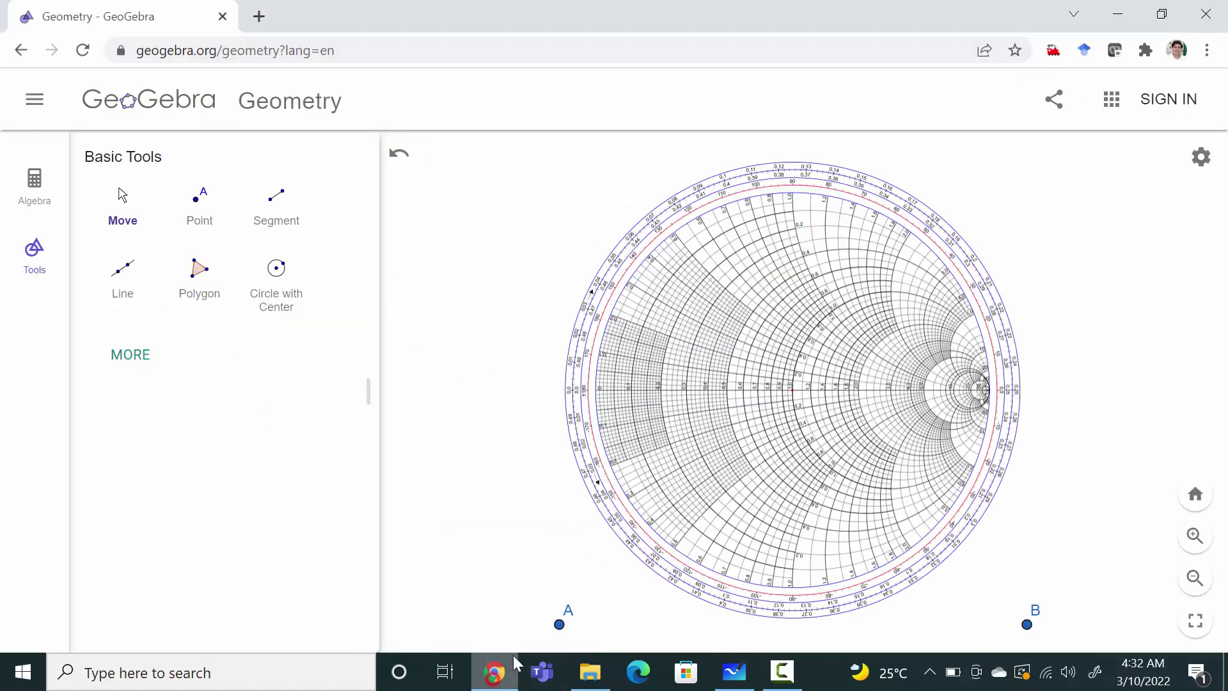
pyautogui.scroll(2, 822, 569)
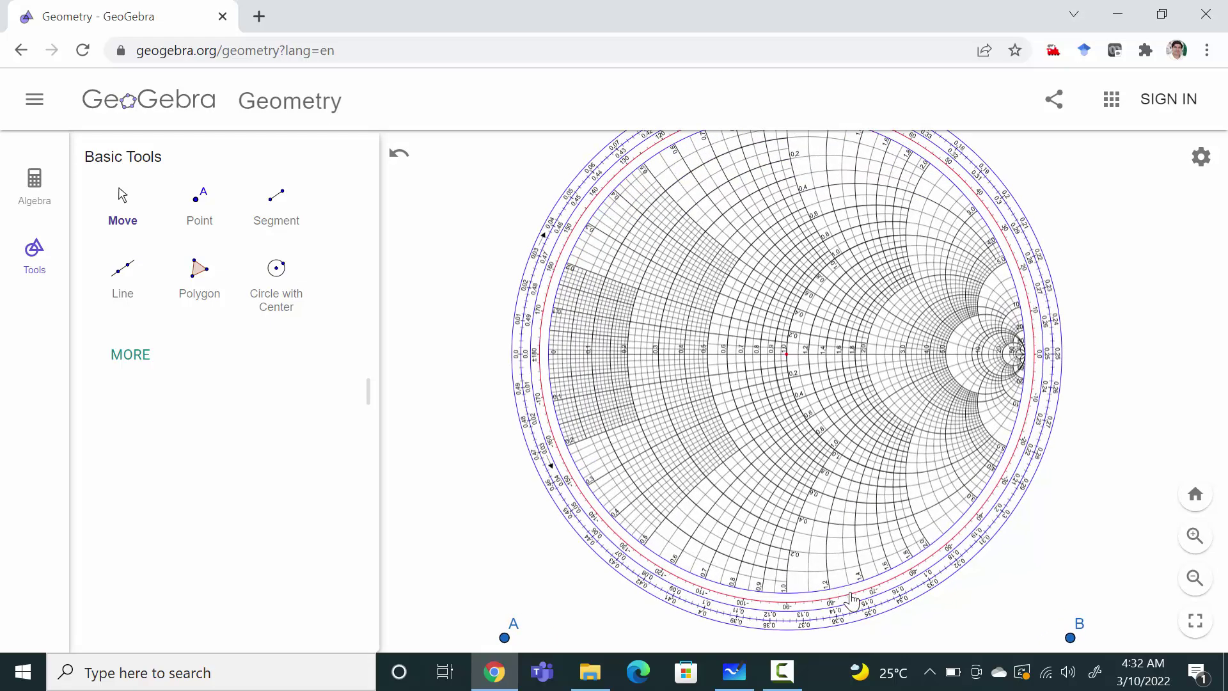
pyautogui.scroll(2, 874, 630)
pyautogui.scroll(4, 873, 630)
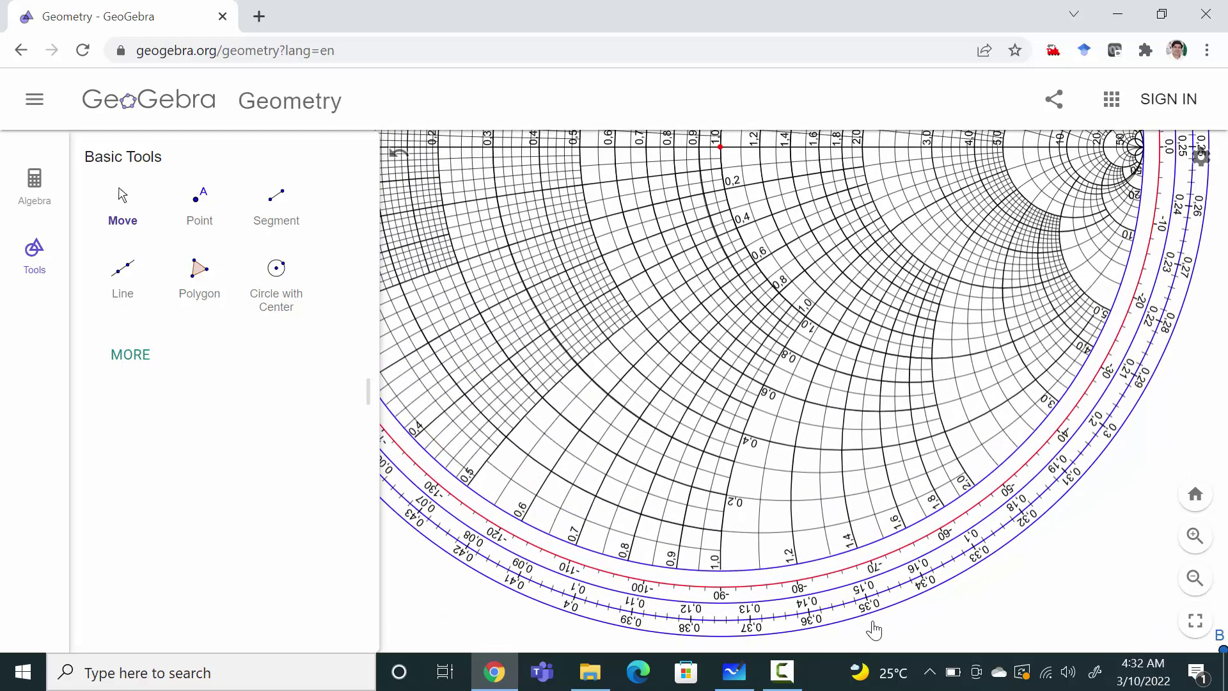
pyautogui.scroll(-1, 785, 282)
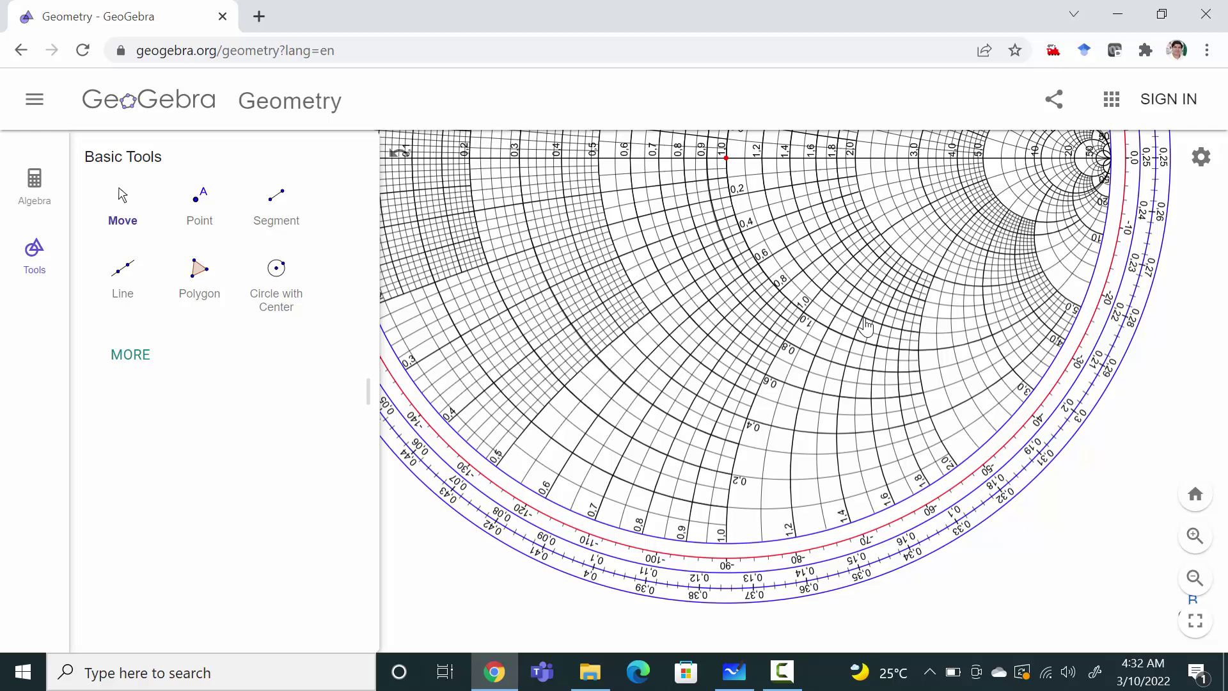
pyautogui.click(202, 217)
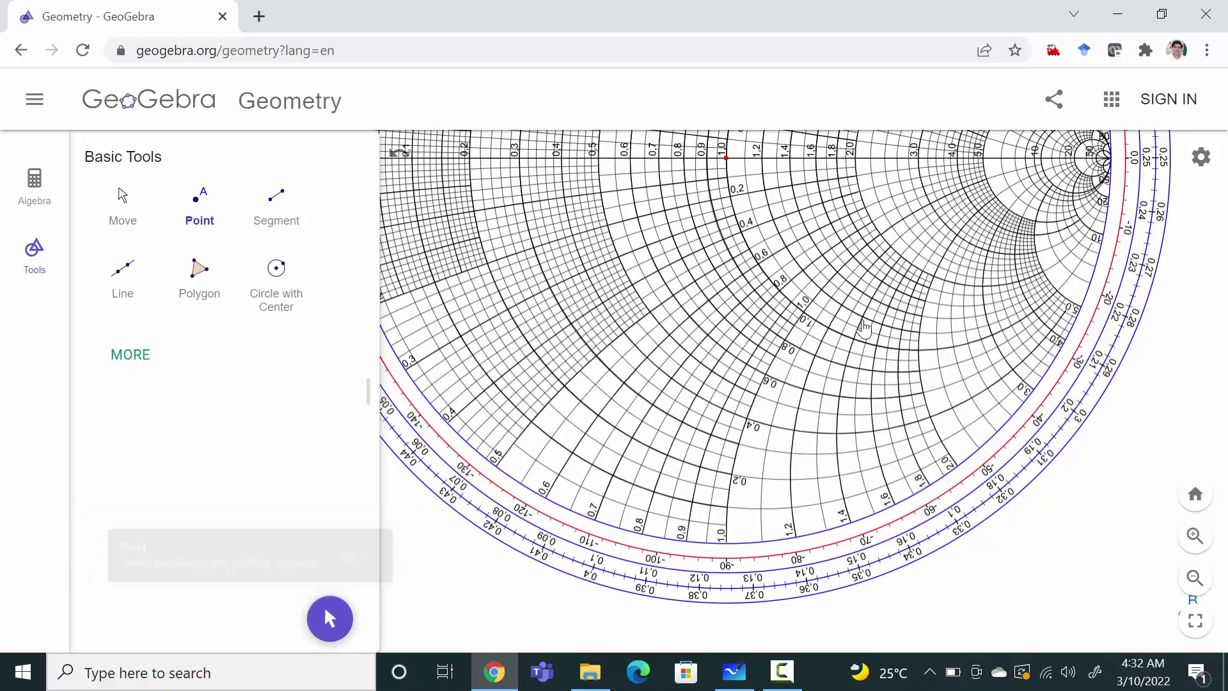
pyautogui.click(863, 317)
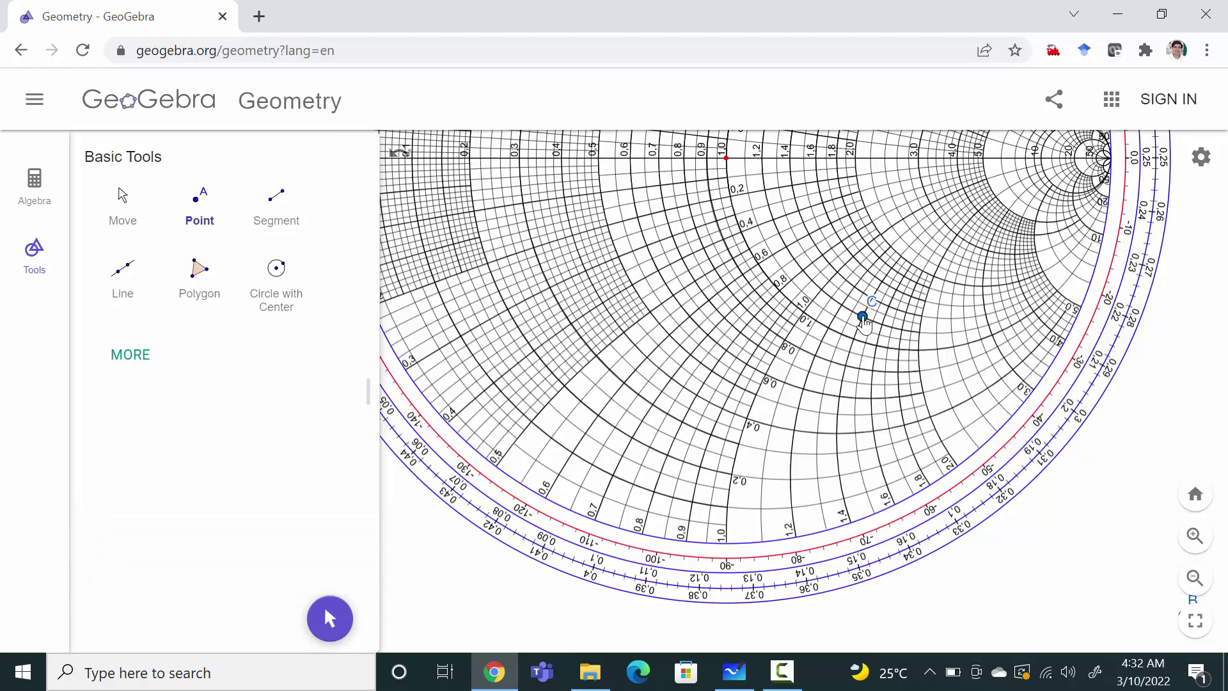
# Place point D at the Smith chart centre on the 1.0 mark
pyautogui.scroll(5, 865, 323)
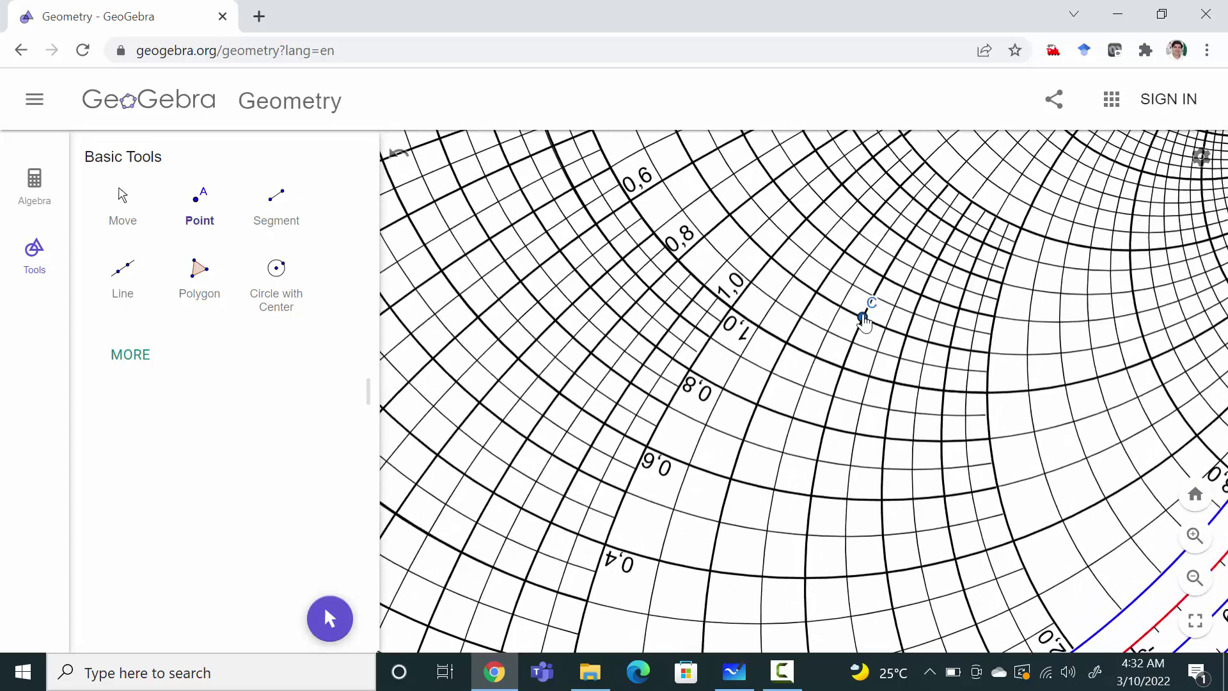
pyautogui.scroll(3, 865, 323)
pyautogui.scroll(-4, 877, 348)
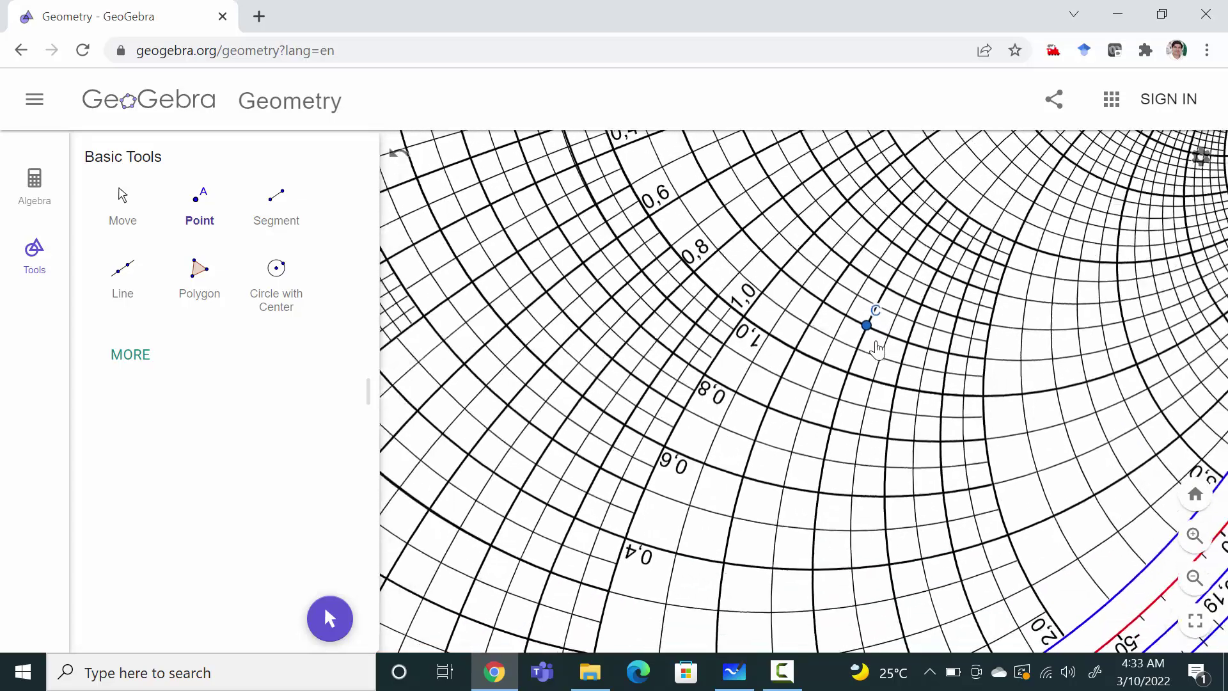
pyautogui.scroll(-6, 877, 348)
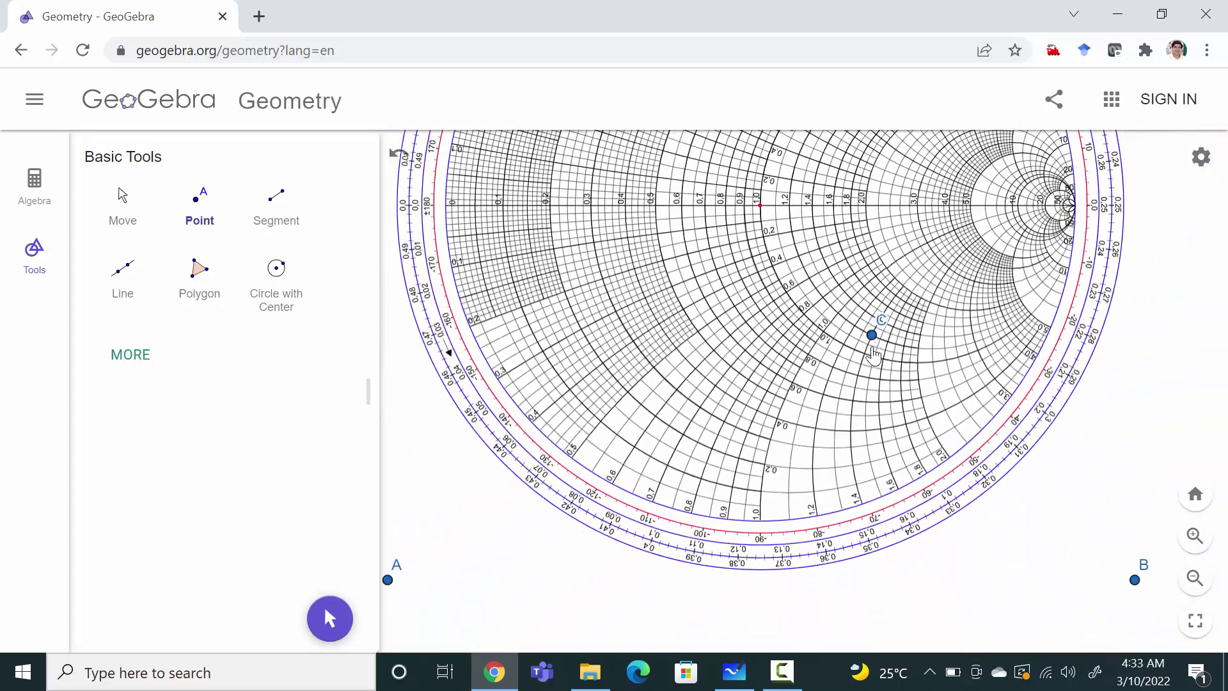
pyautogui.scroll(-3, 795, 614)
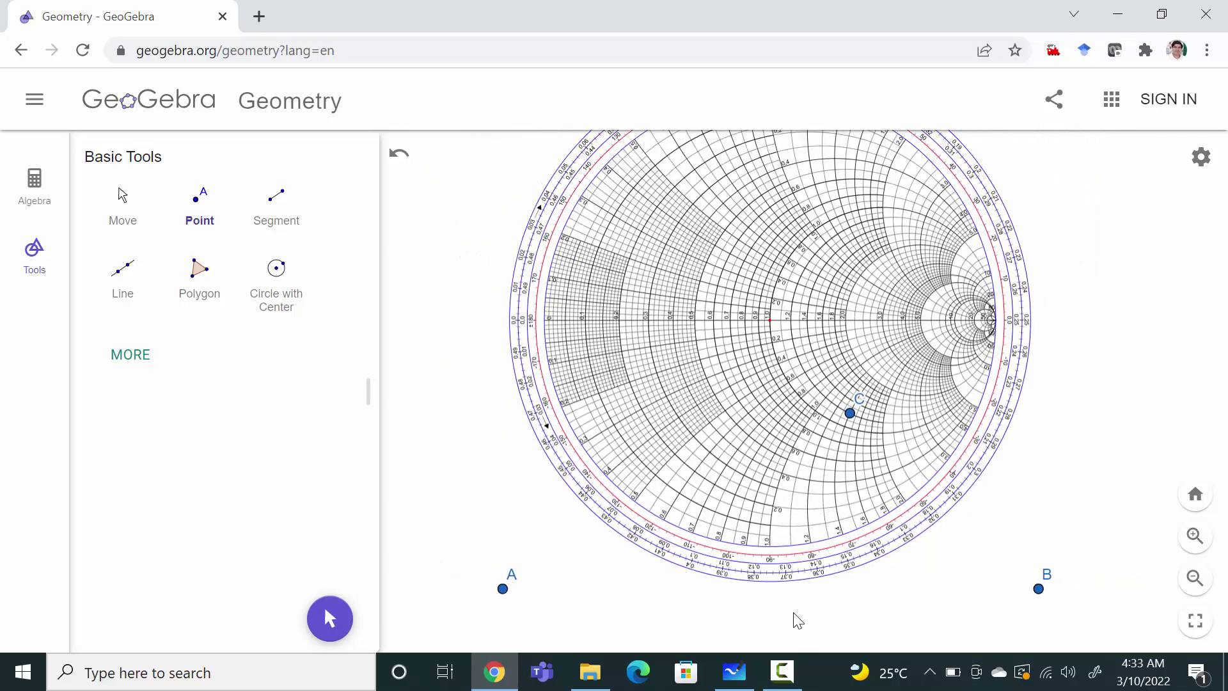
pyautogui.scroll(-1, 796, 620)
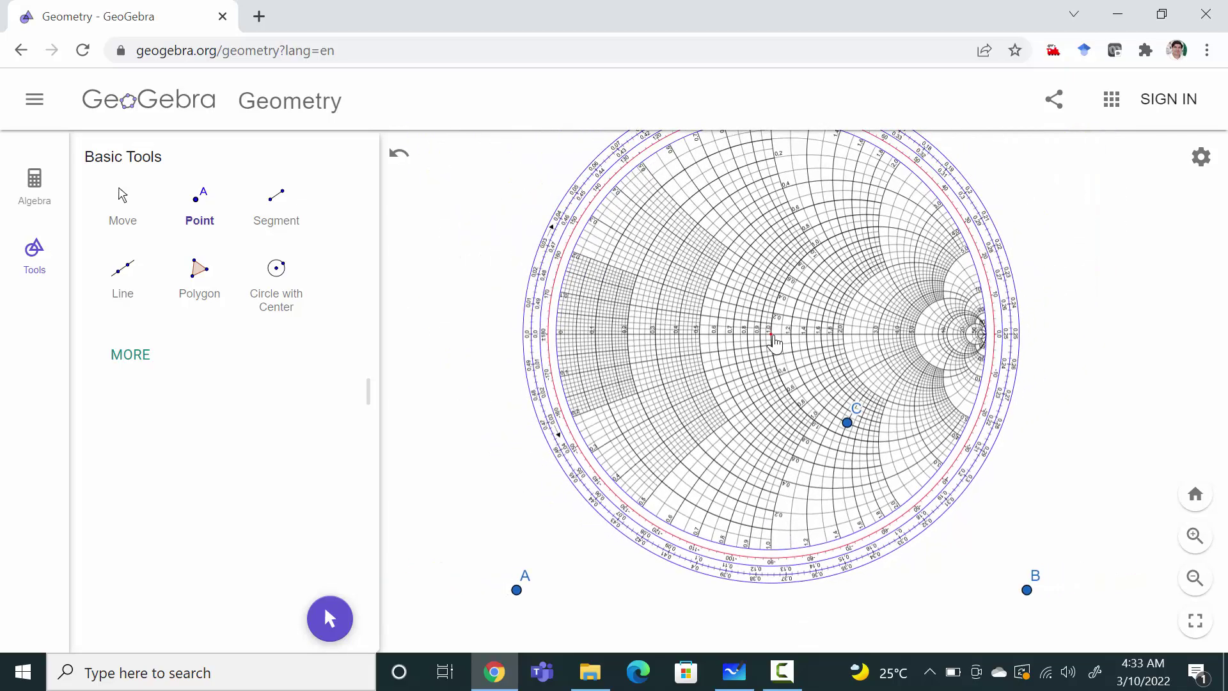
pyautogui.scroll(8, 775, 343)
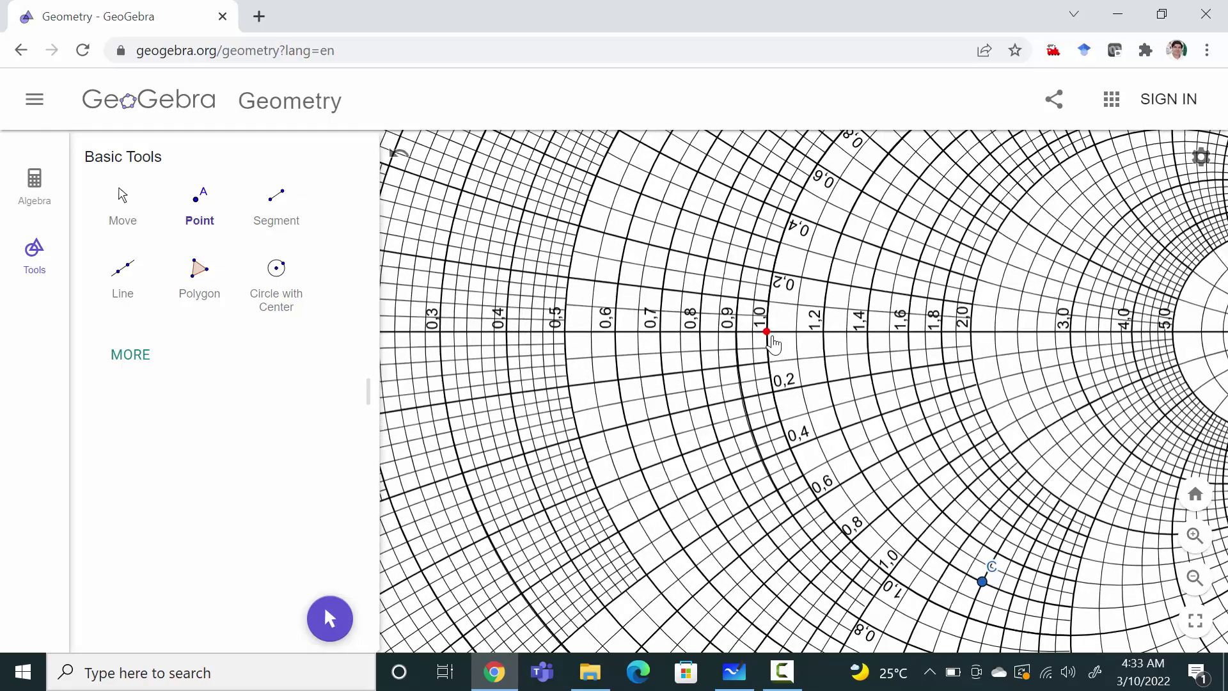
pyautogui.scroll(1, 774, 344)
pyautogui.click(767, 333)
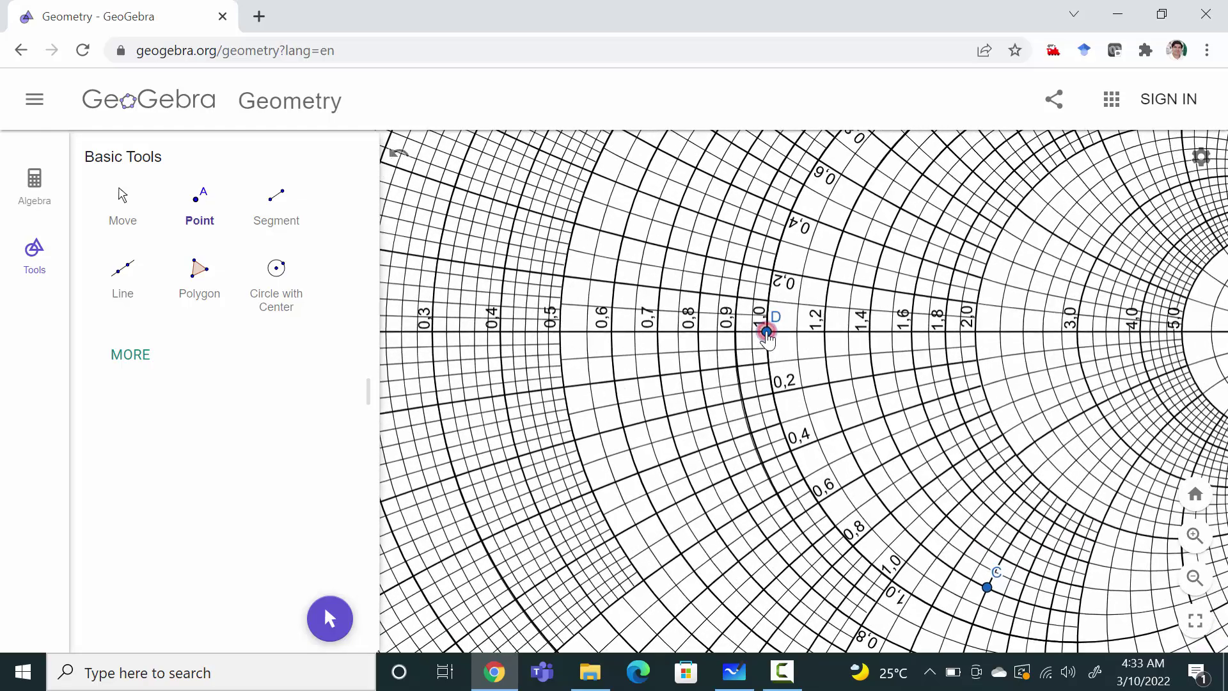
pyautogui.scroll(-3, 767, 484)
pyautogui.scroll(-4, 766, 485)
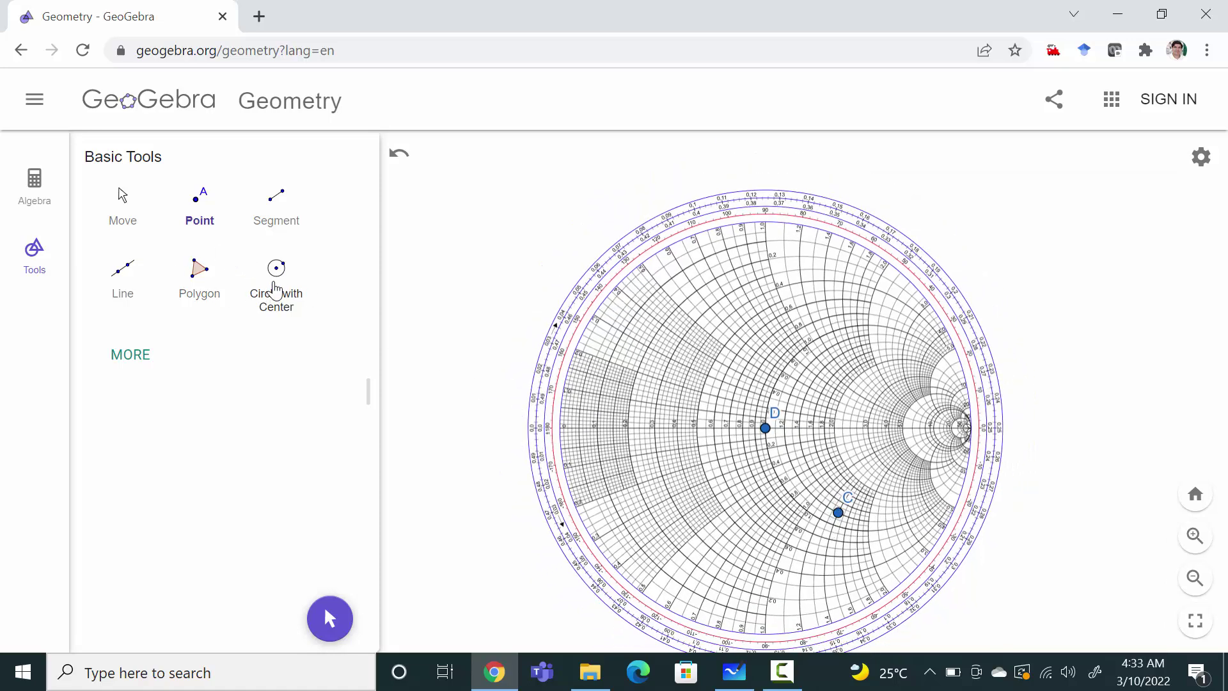
# Draw a circle centred on D passing through C
pyautogui.click(275, 287)
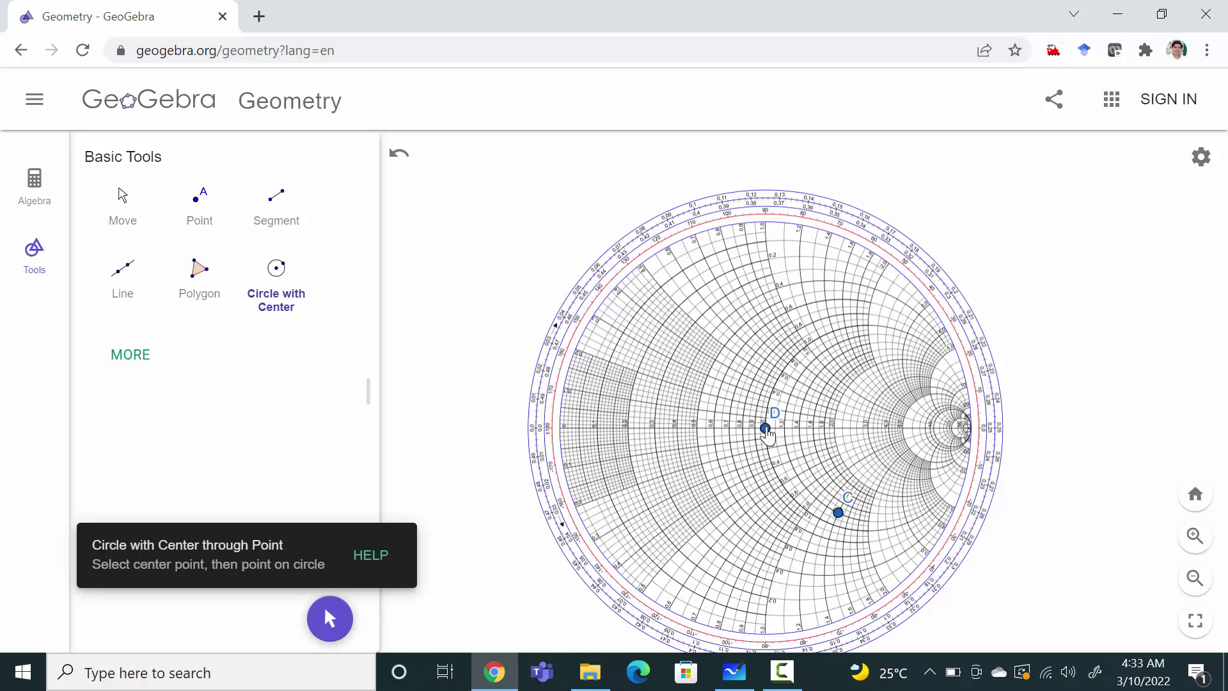
pyautogui.click(765, 429)
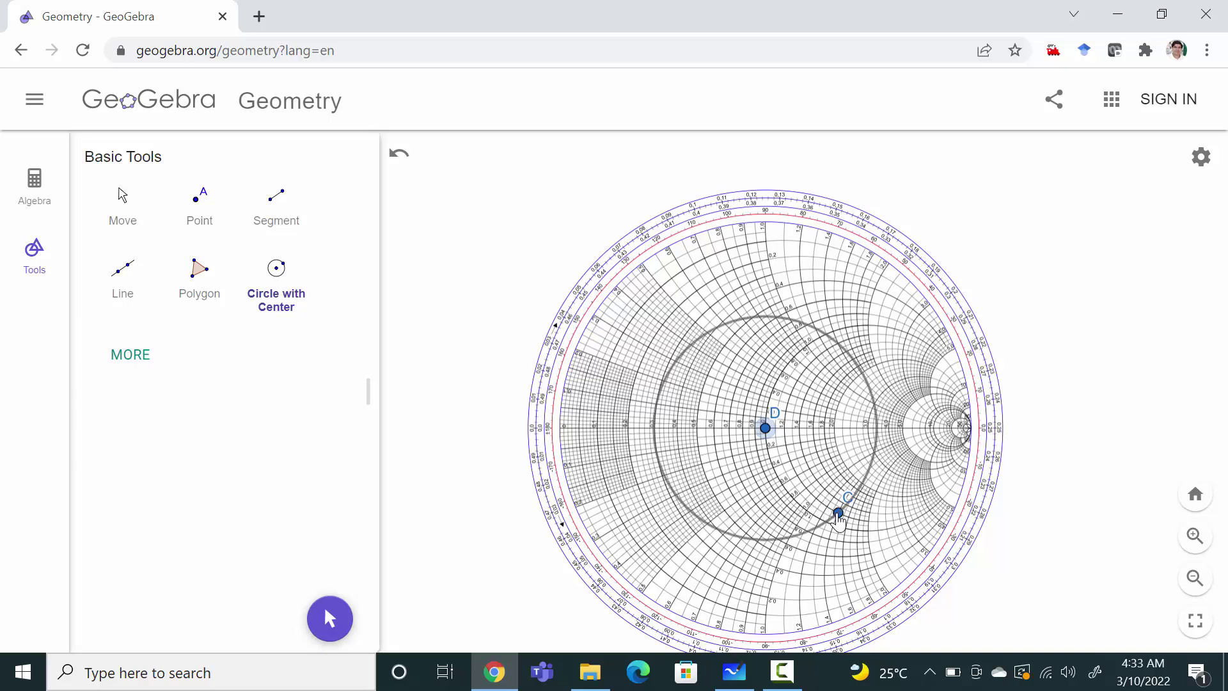
pyautogui.click(837, 513)
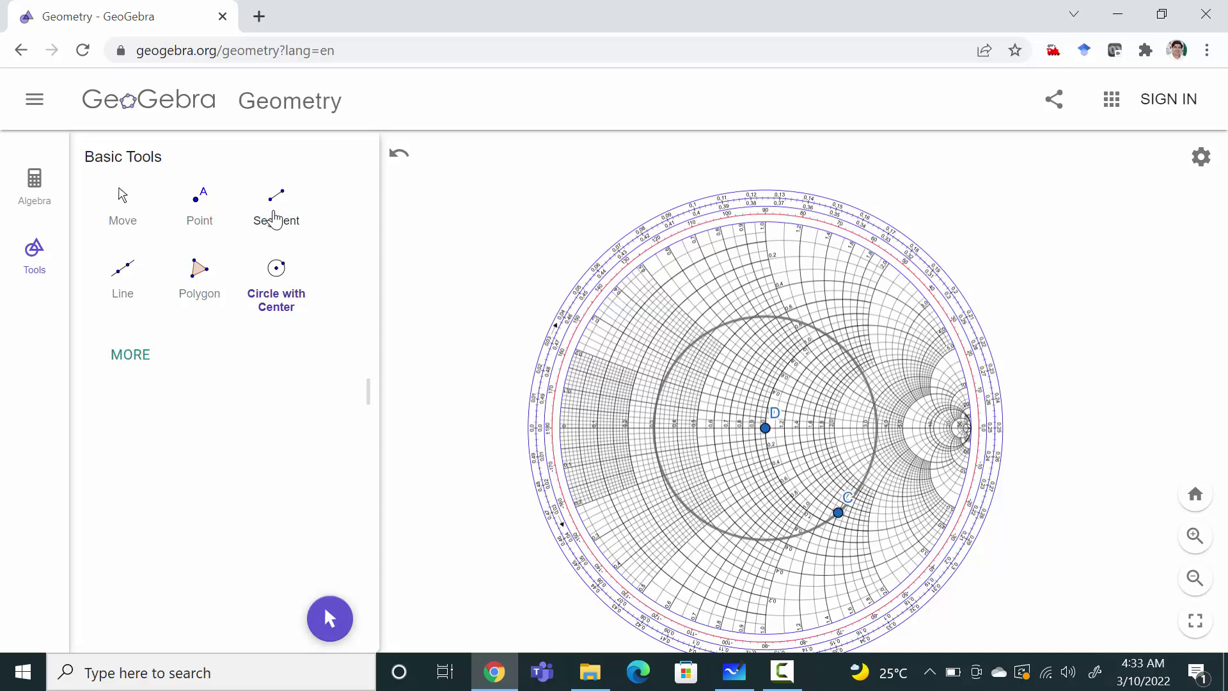
# Draw a segment from D through C ending at point E on the outer scale
pyautogui.click(275, 218)
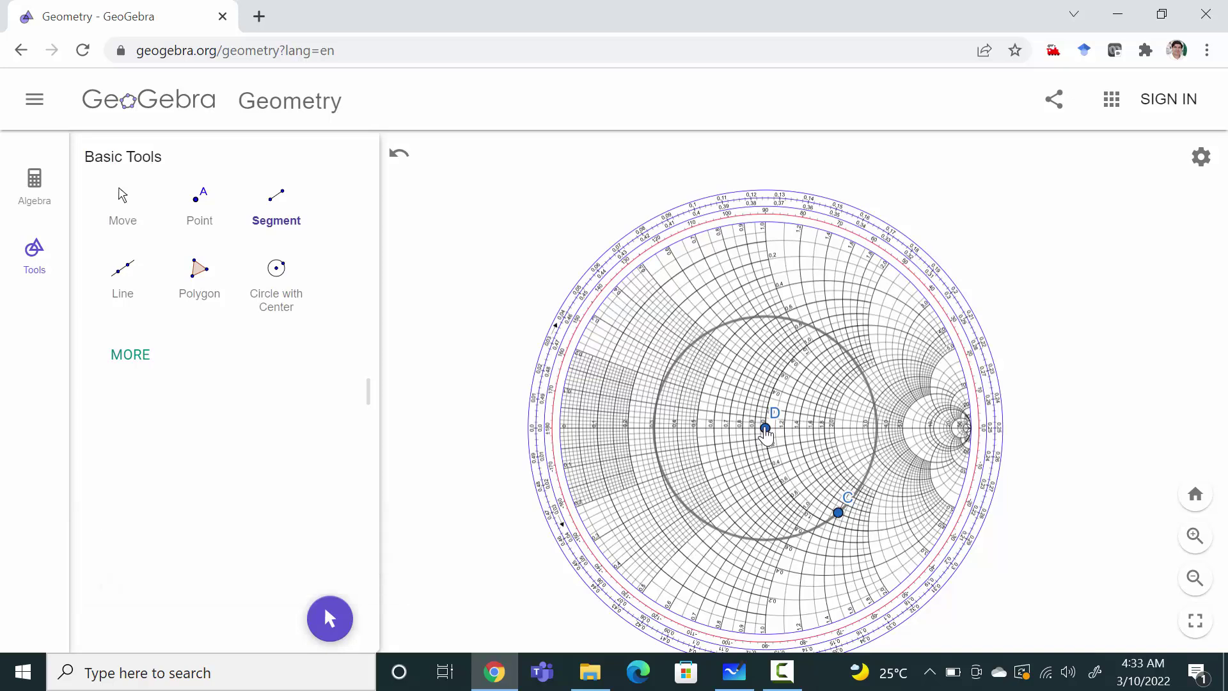
pyautogui.click(765, 429)
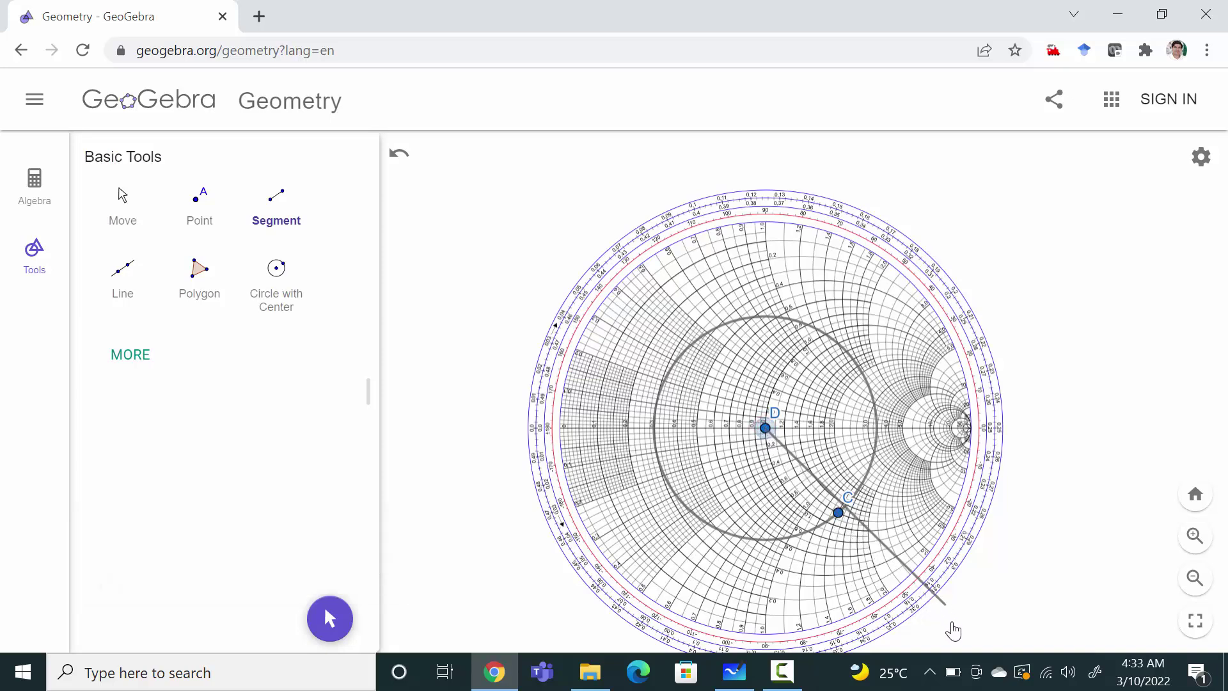
pyautogui.scroll(3, 942, 623)
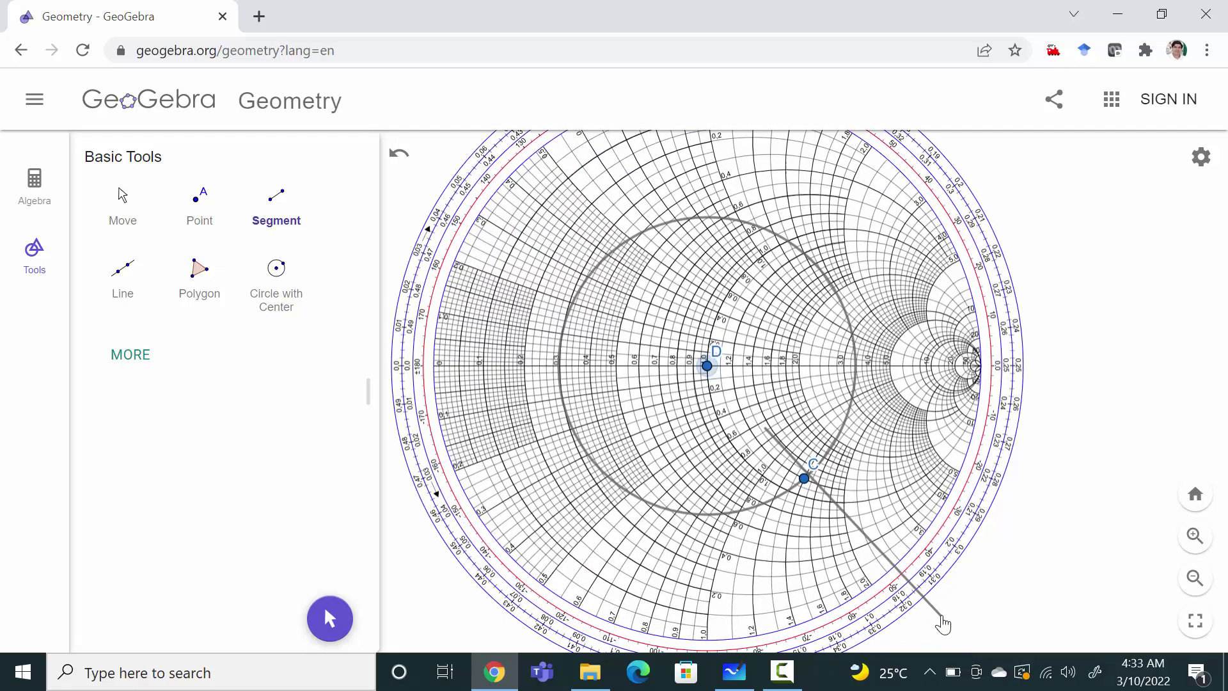
pyautogui.scroll(5, 942, 623)
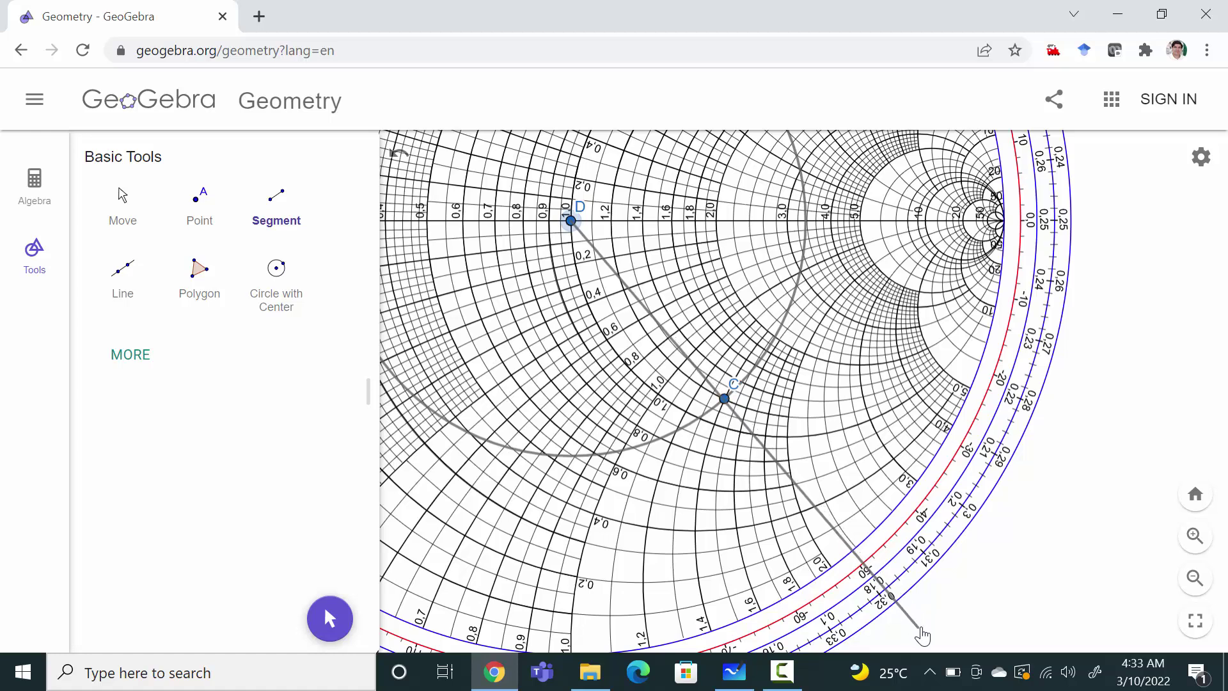
pyautogui.click(924, 628)
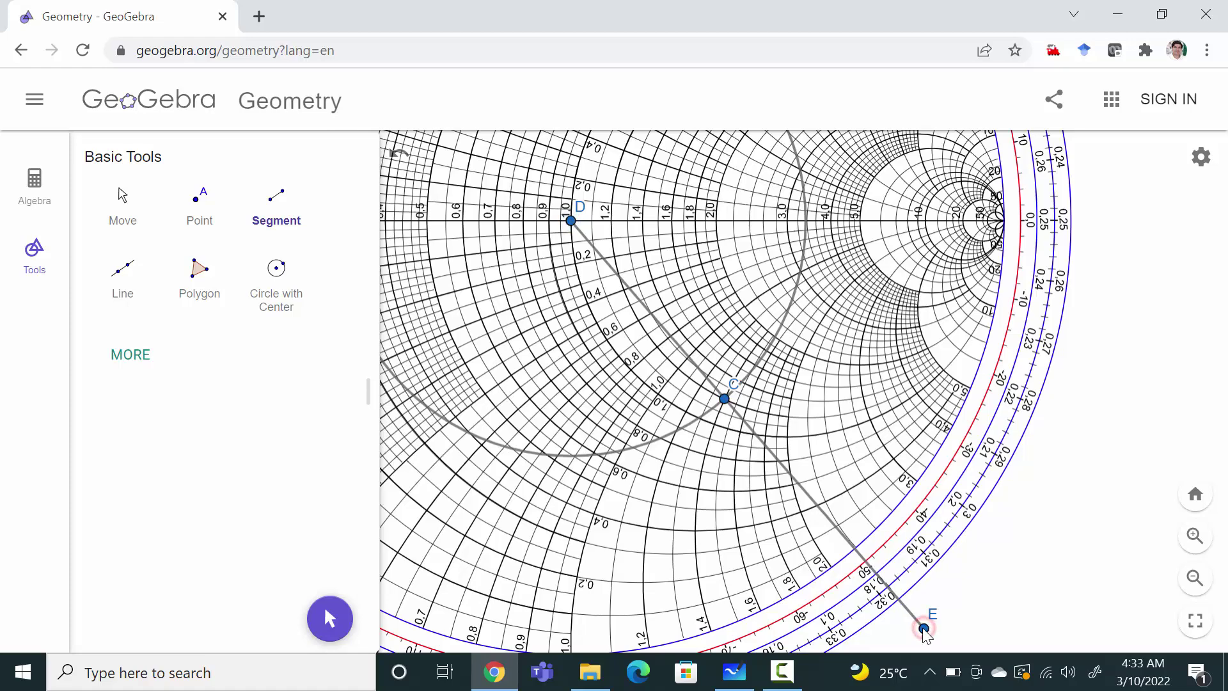
pyautogui.scroll(-3, 835, 552)
pyautogui.scroll(-3, 835, 554)
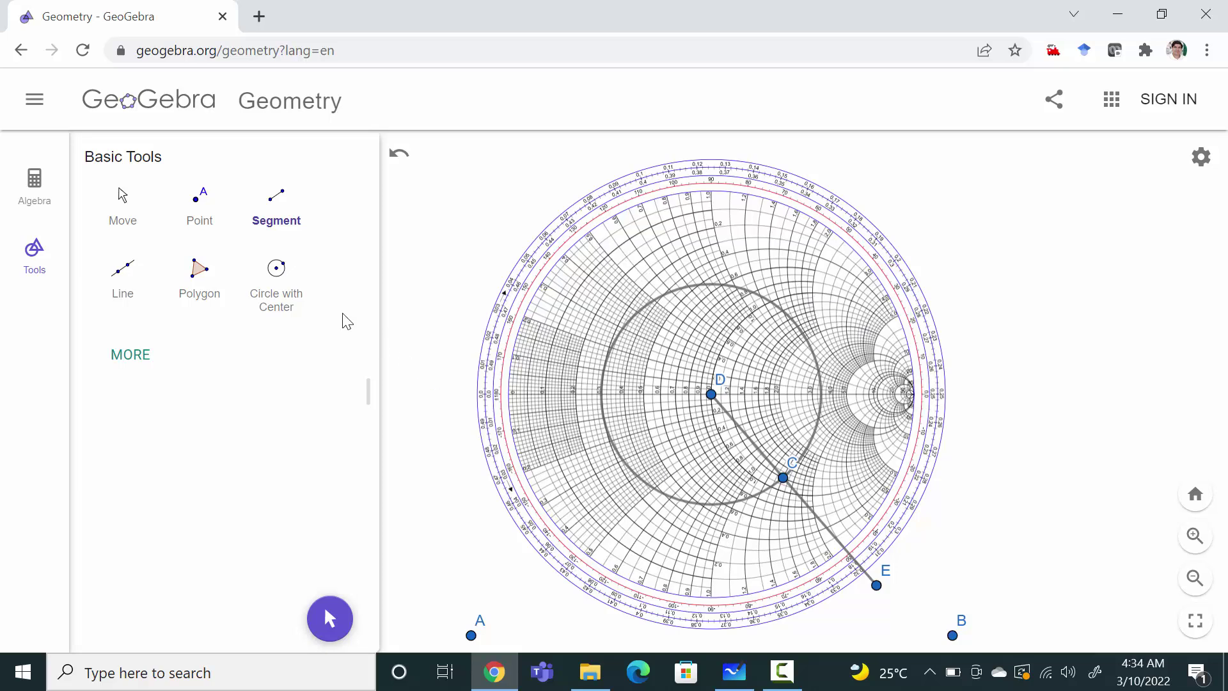
# Draw a circle centred on new point F on the horizontal axis passing through point G
pyautogui.click(279, 276)
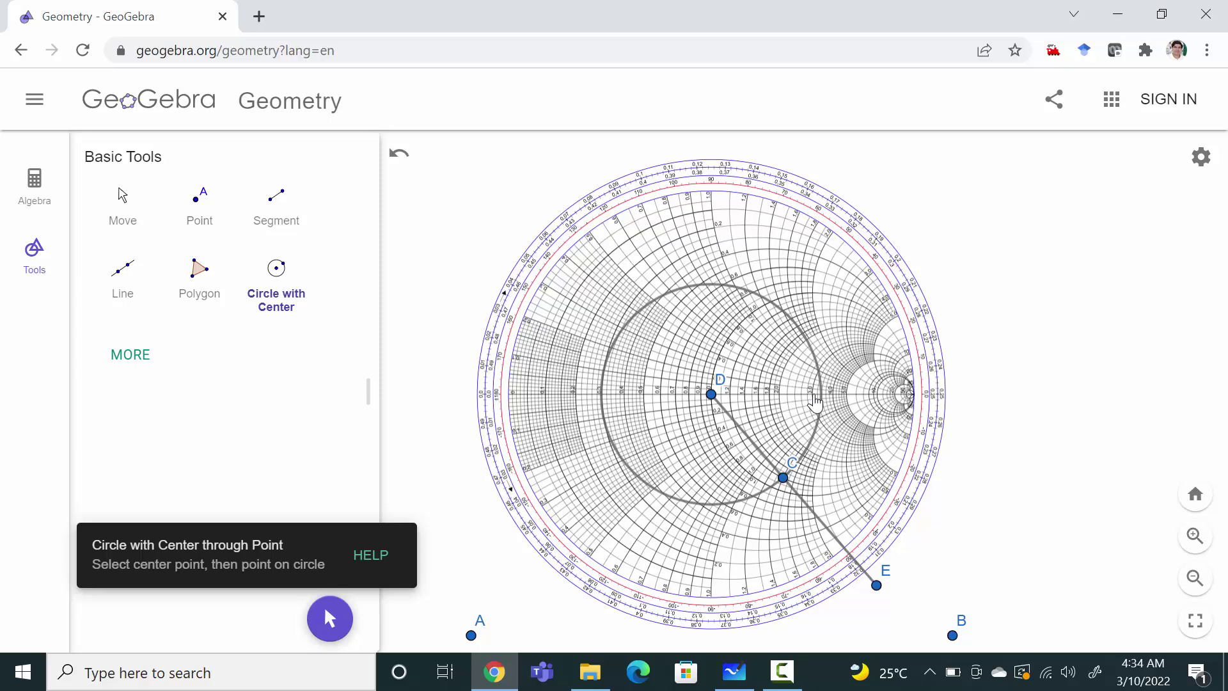
pyautogui.click(814, 394)
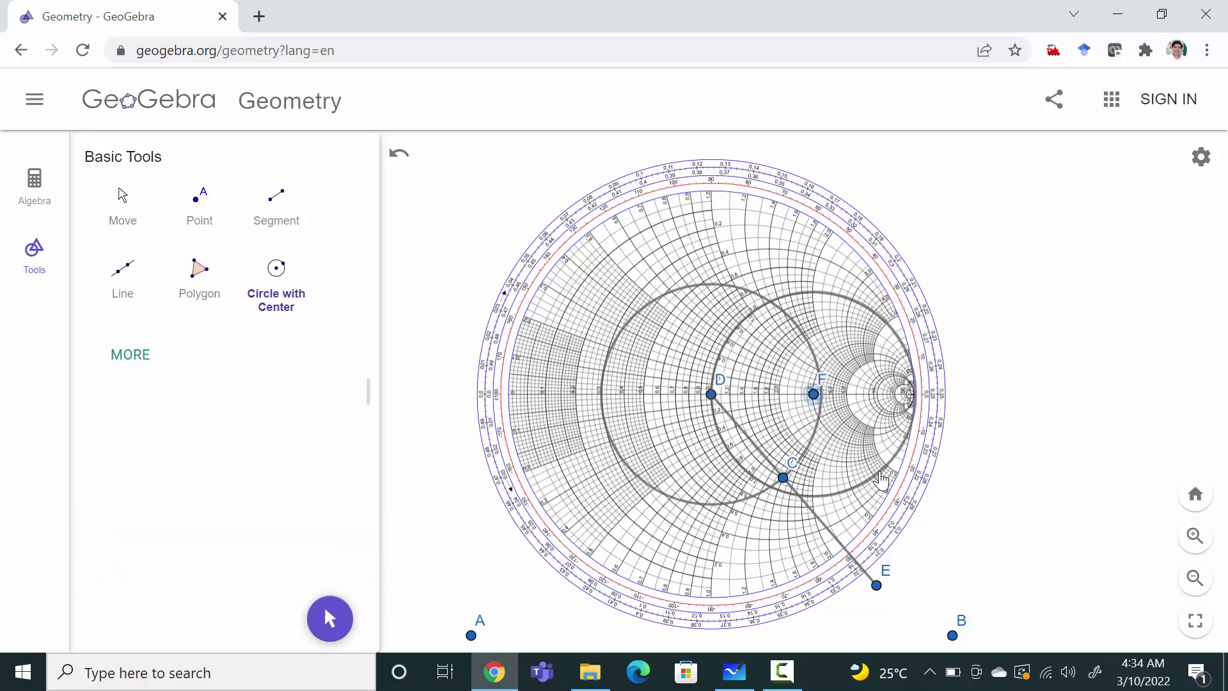
pyautogui.click(880, 473)
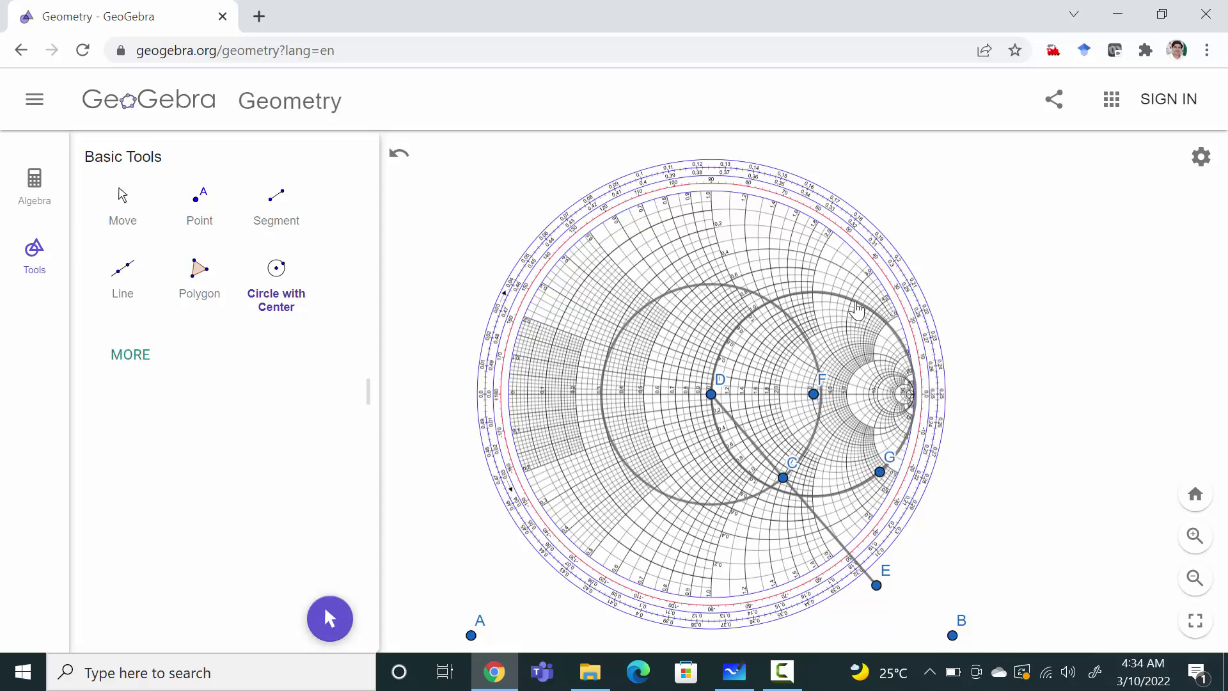
pyautogui.press('Escape')
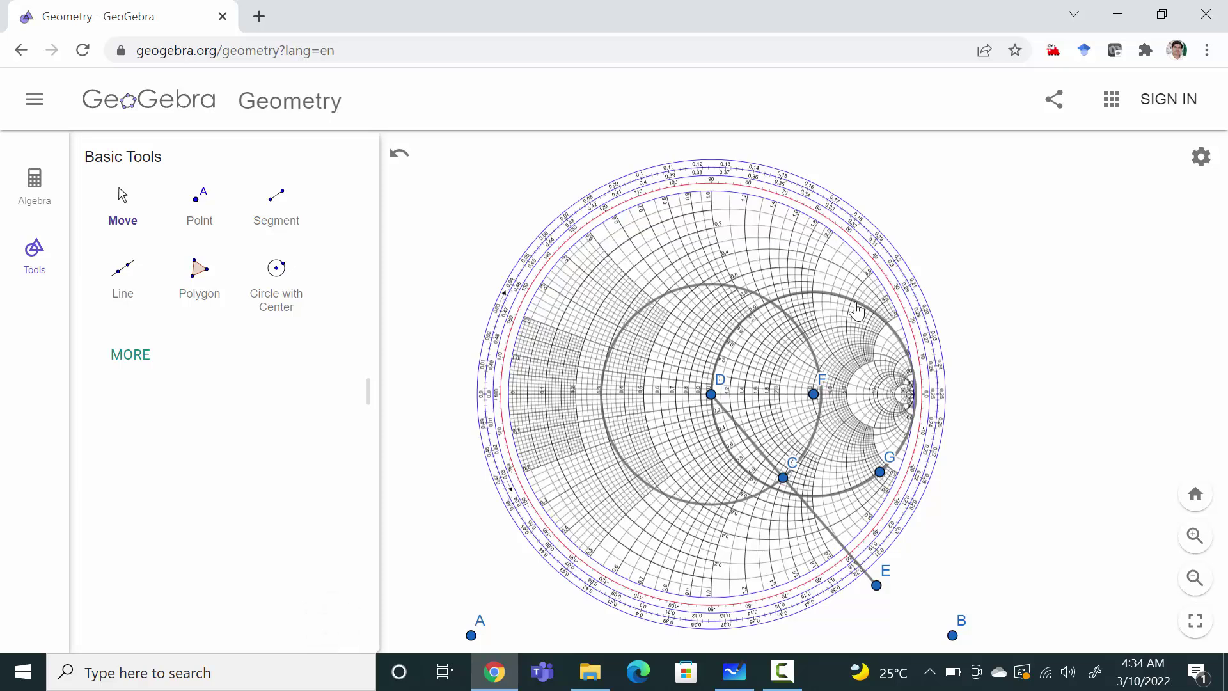
# Colour the circle through G red
pyautogui.click(856, 301)
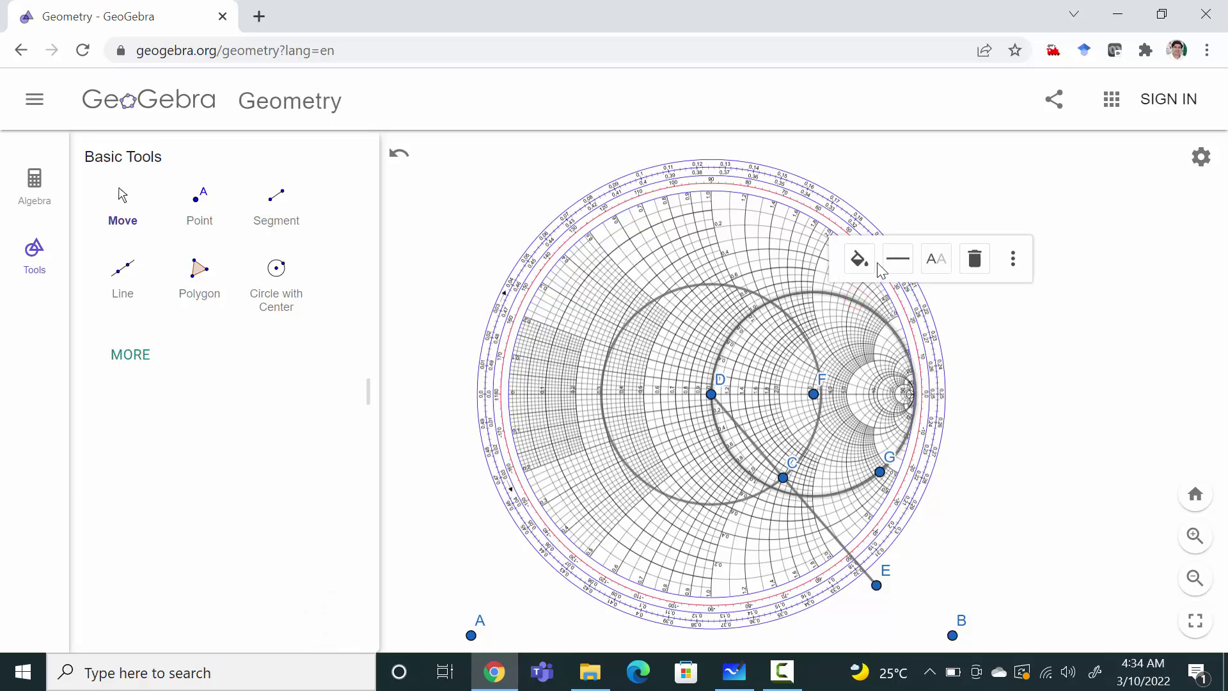
pyautogui.click(872, 261)
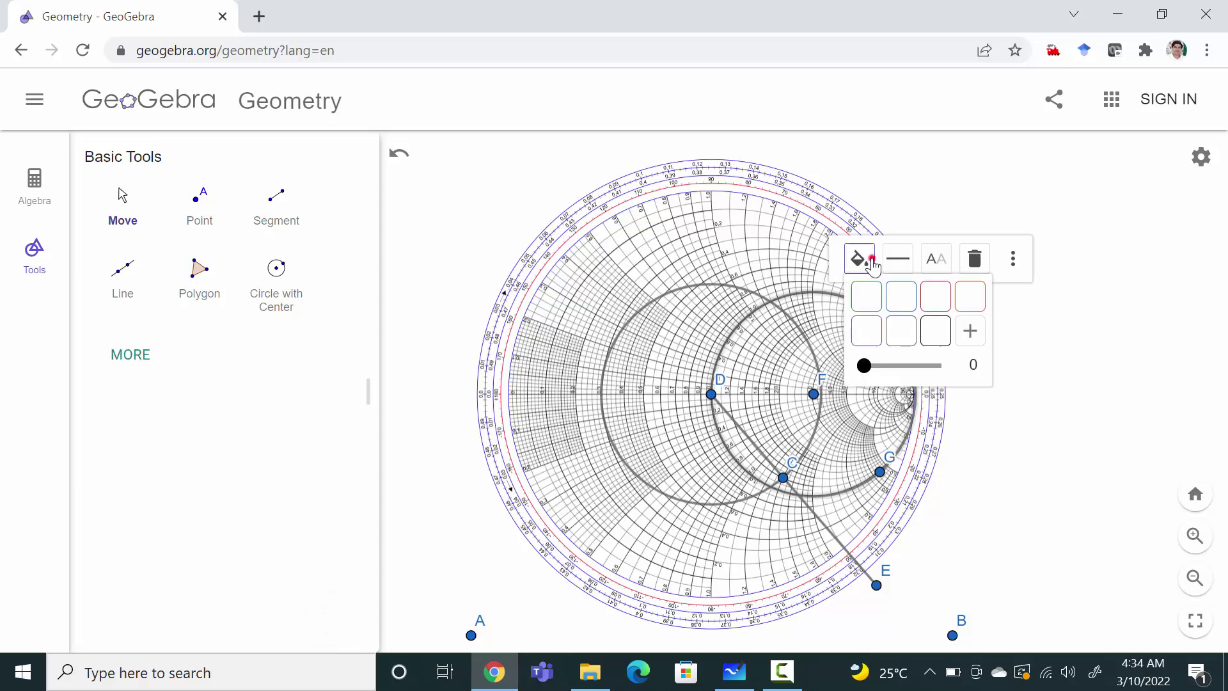
pyautogui.click(934, 299)
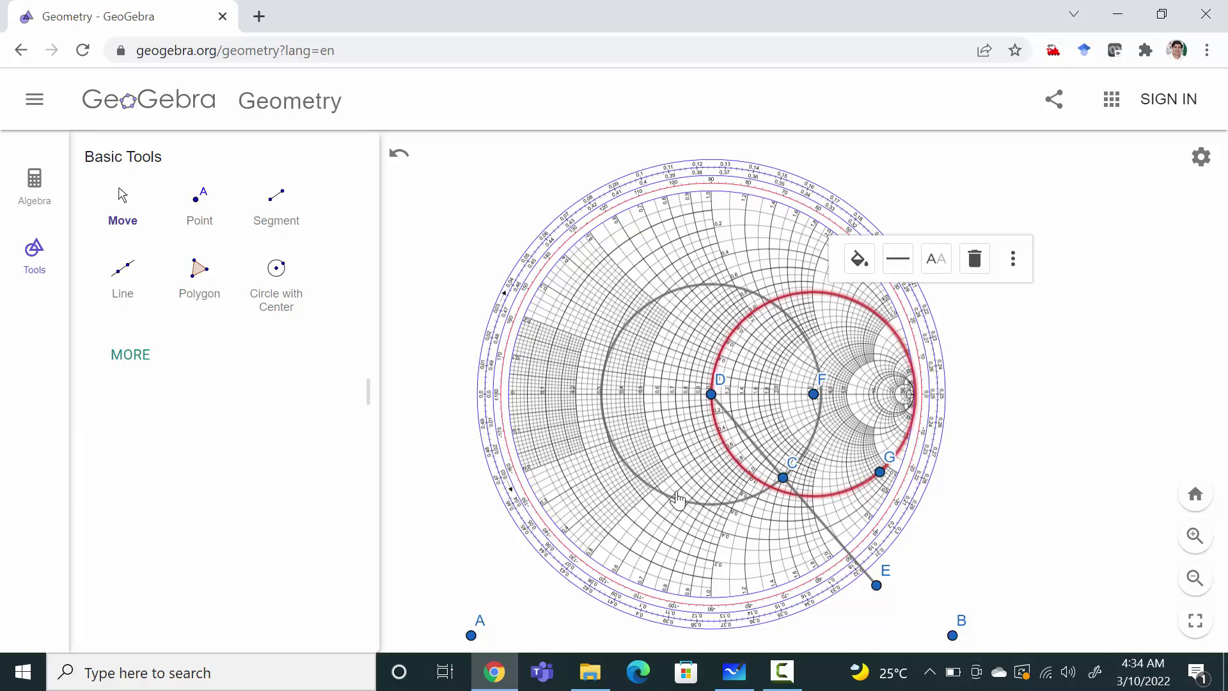
# Colour the grey circle centred on D blue
pyautogui.click(647, 309)
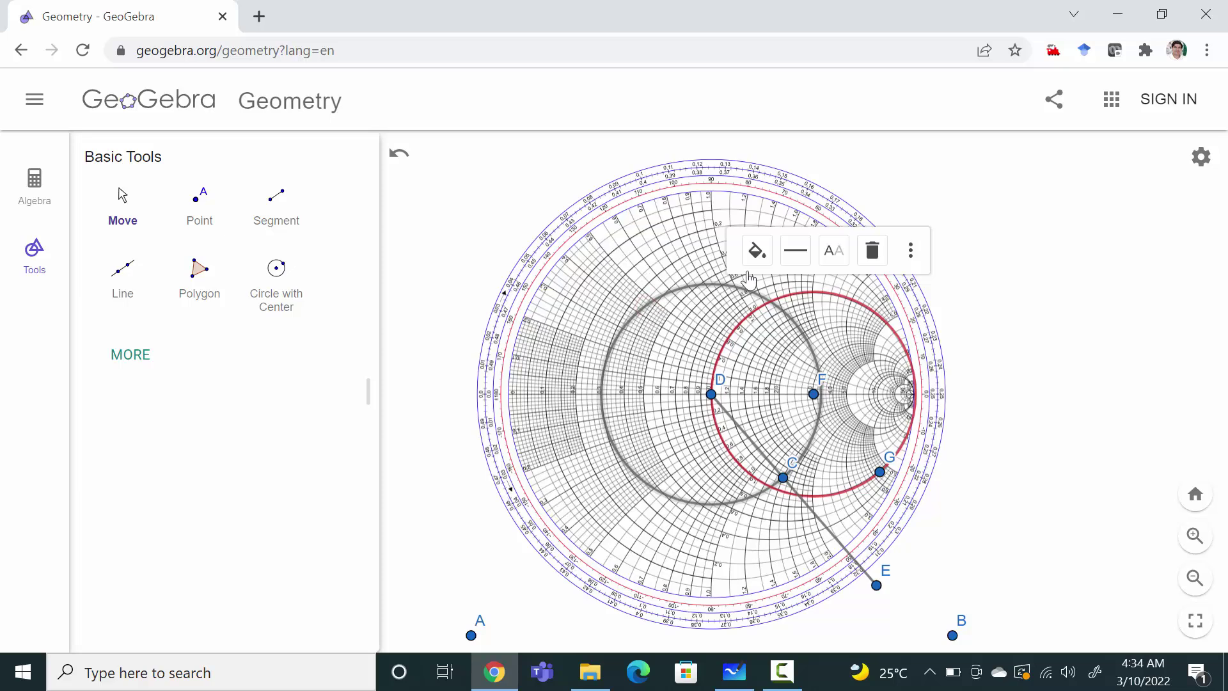
pyautogui.click(757, 251)
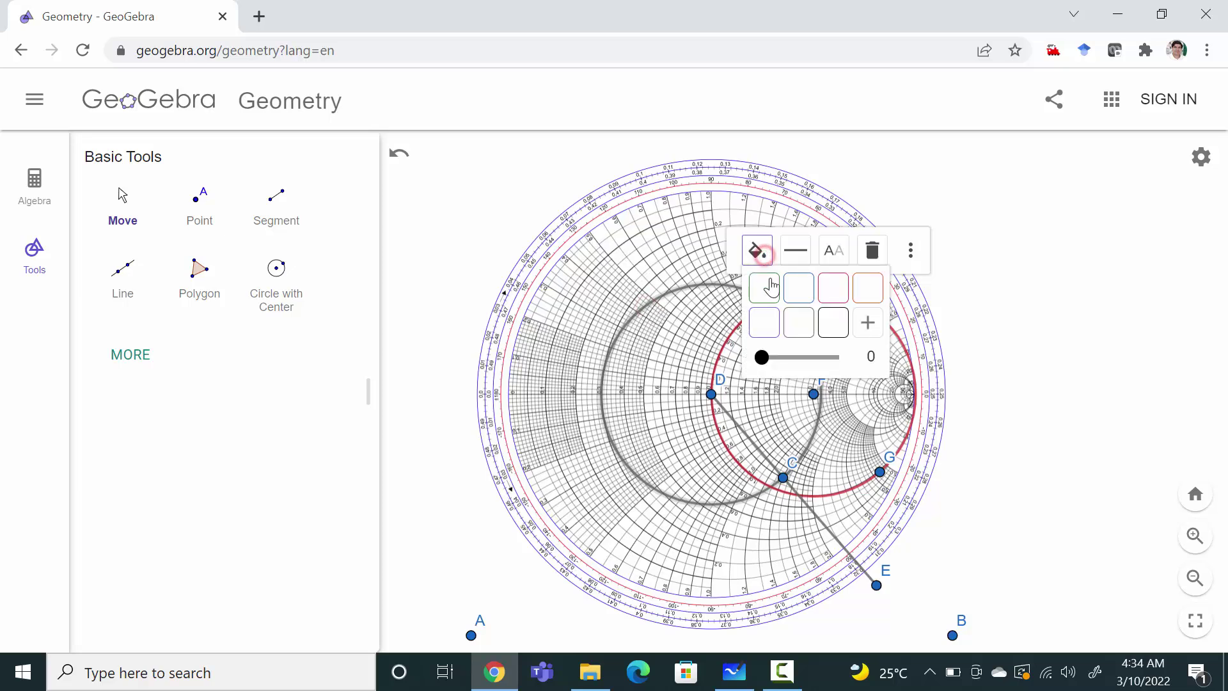
pyautogui.click(801, 291)
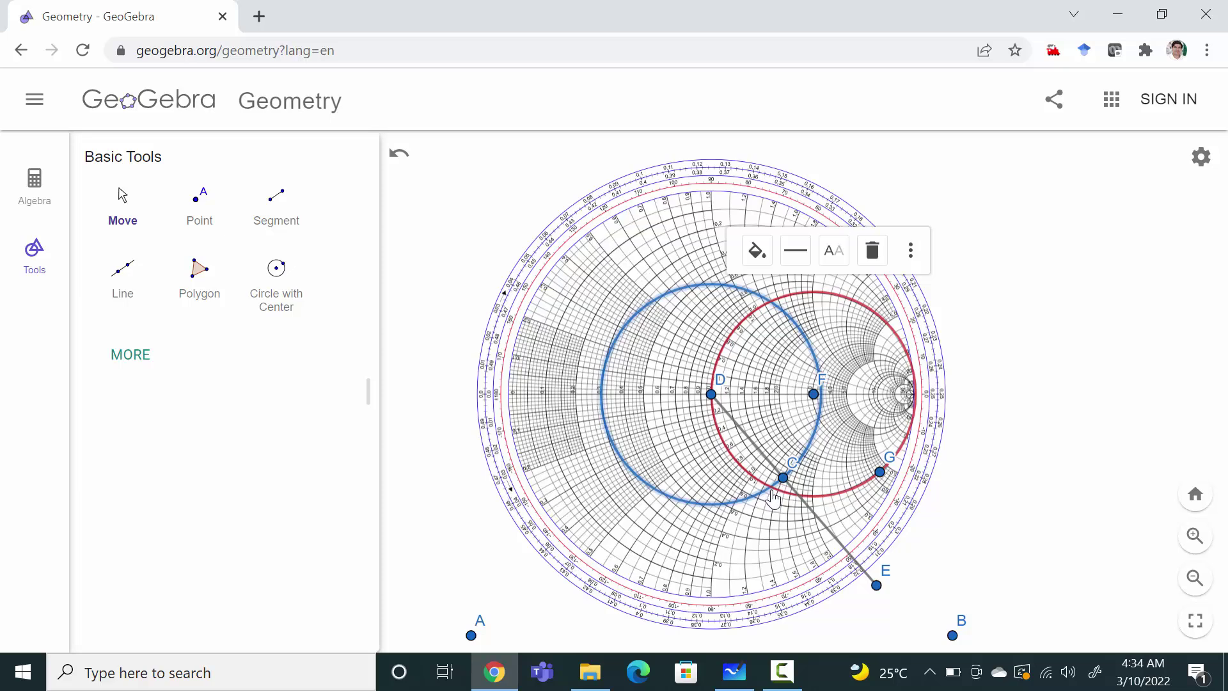
# Draw a segment from D to new point H on the top outer scale
pyautogui.click(275, 216)
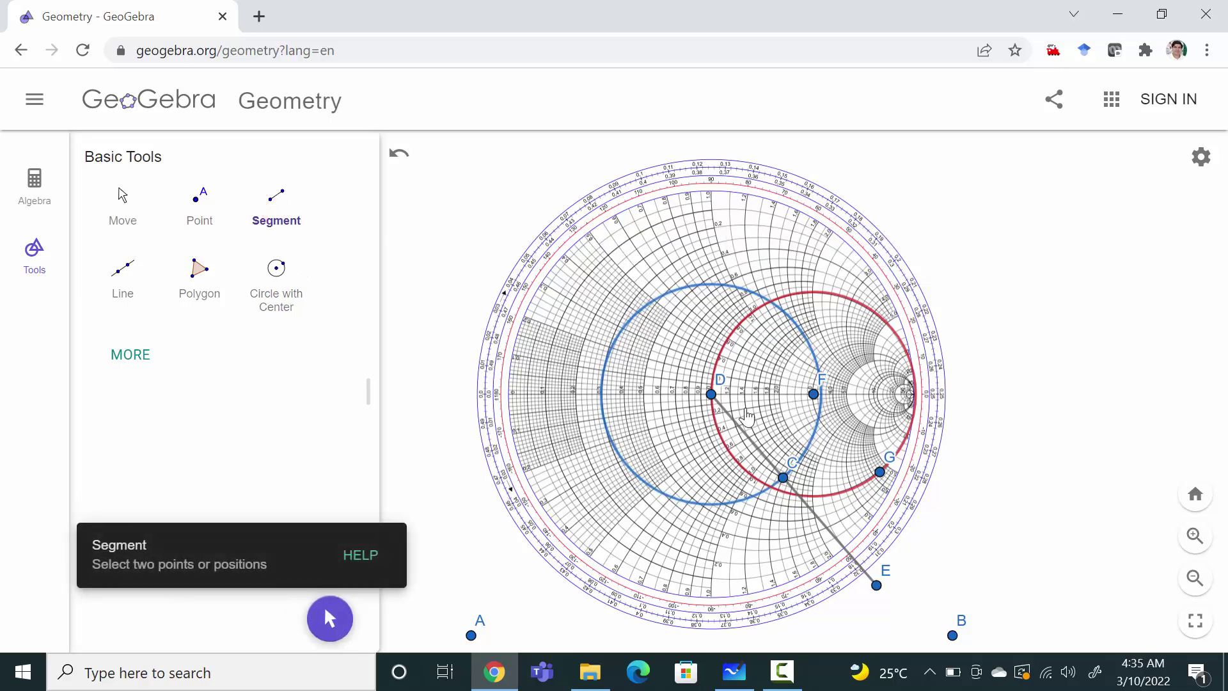
pyautogui.click(712, 396)
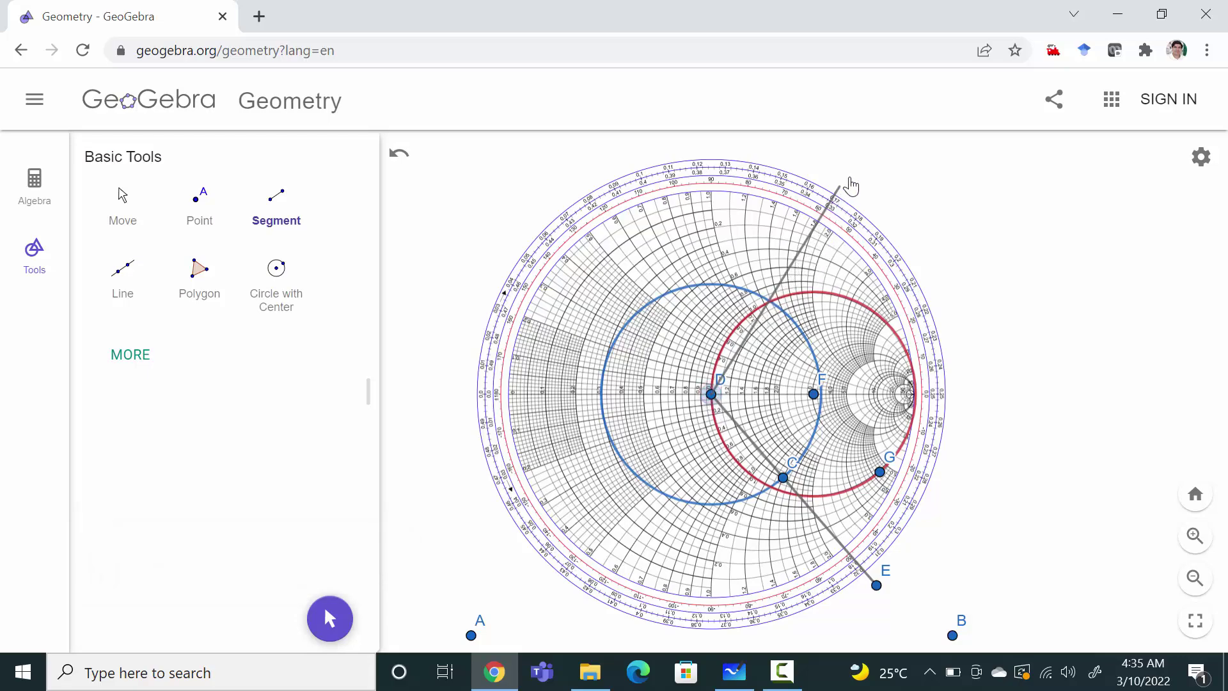
pyautogui.scroll(5, 850, 175)
pyautogui.scroll(1, 851, 183)
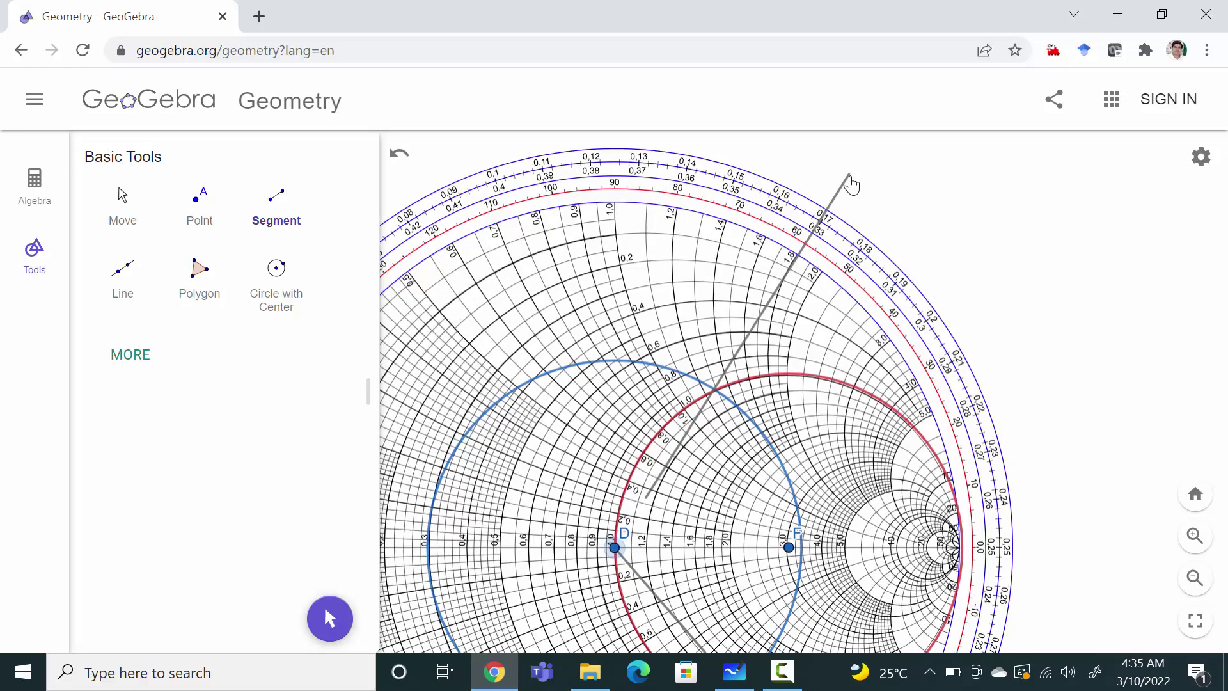
pyautogui.click(851, 180)
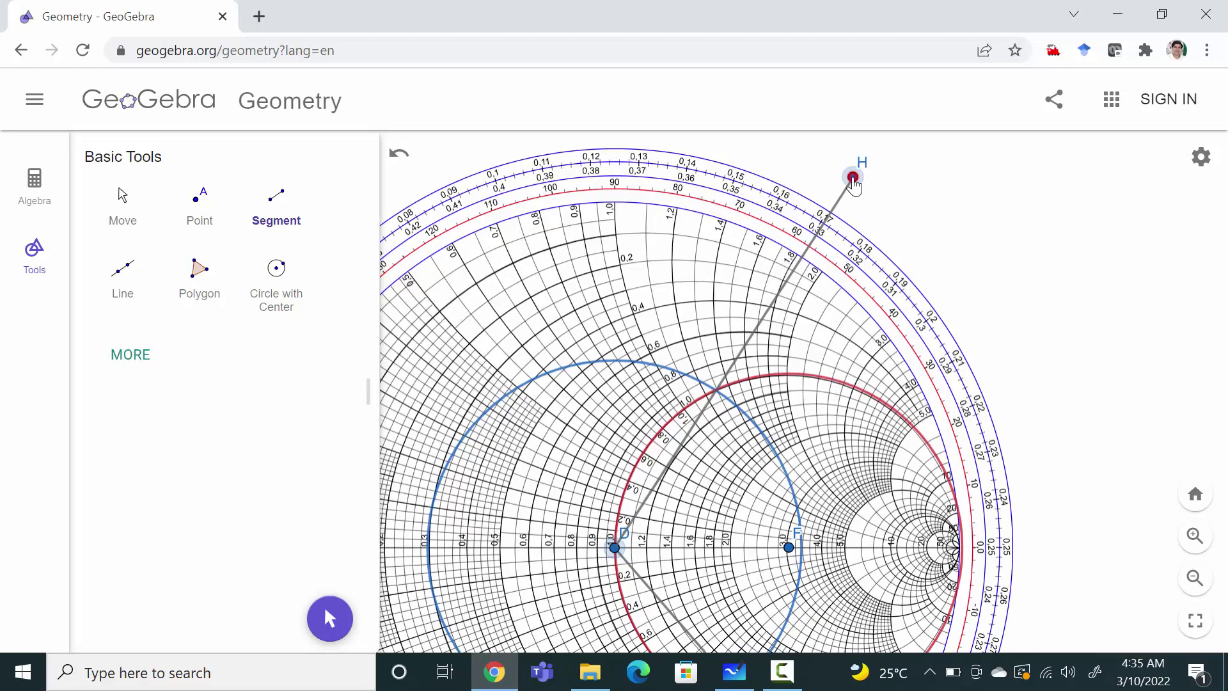
pyautogui.scroll(-3, 935, 260)
pyautogui.scroll(-2, 935, 260)
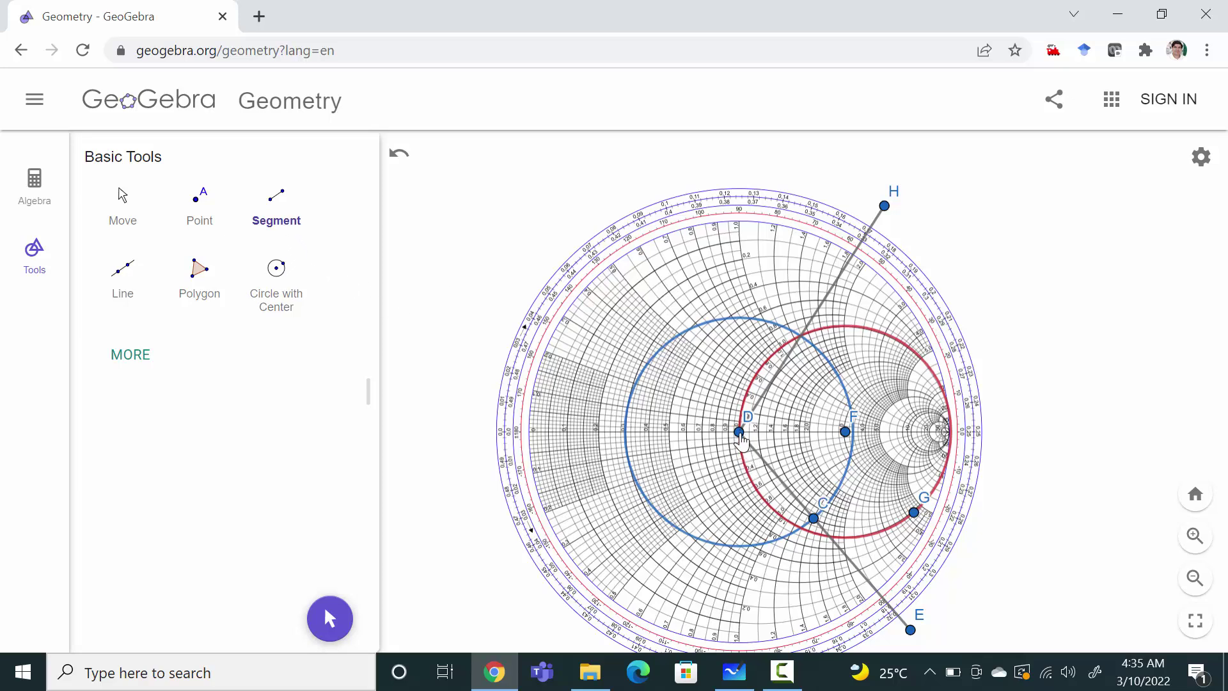
# Draw a segment from D to new point I on the bottom outer scale
pyautogui.click(739, 435)
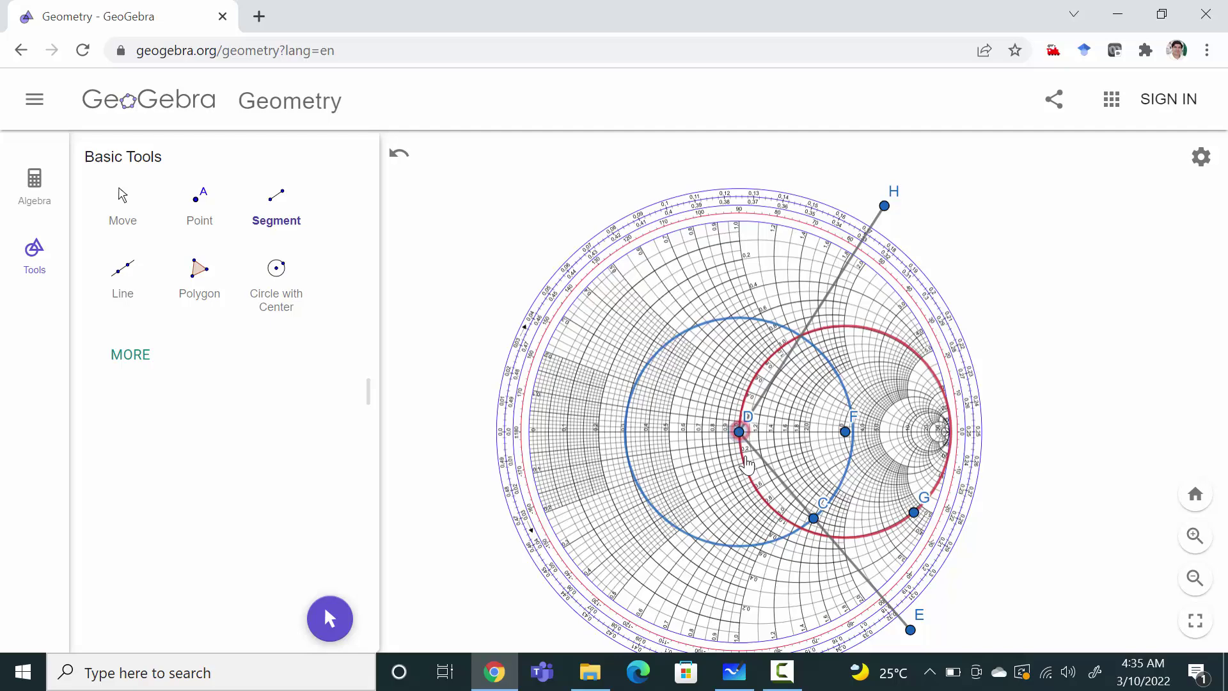
pyautogui.click(908, 631)
pyautogui.scroll(-1, 905, 633)
pyautogui.scroll(-1, 904, 636)
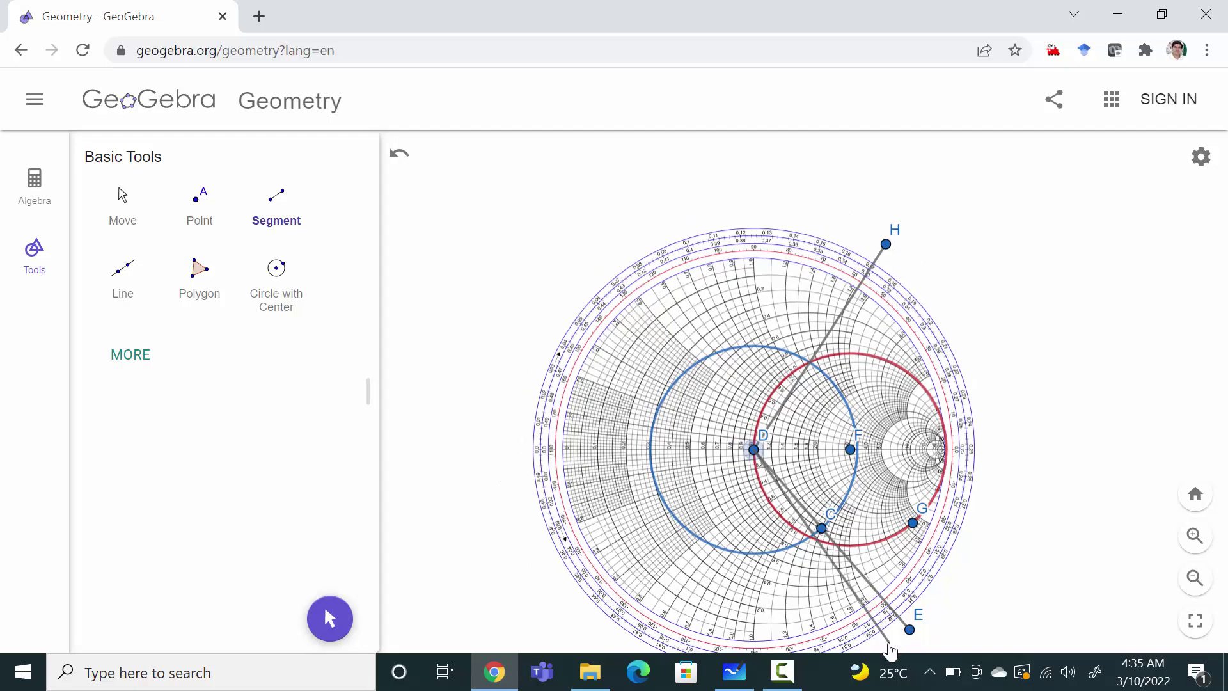
pyautogui.scroll(6, 885, 655)
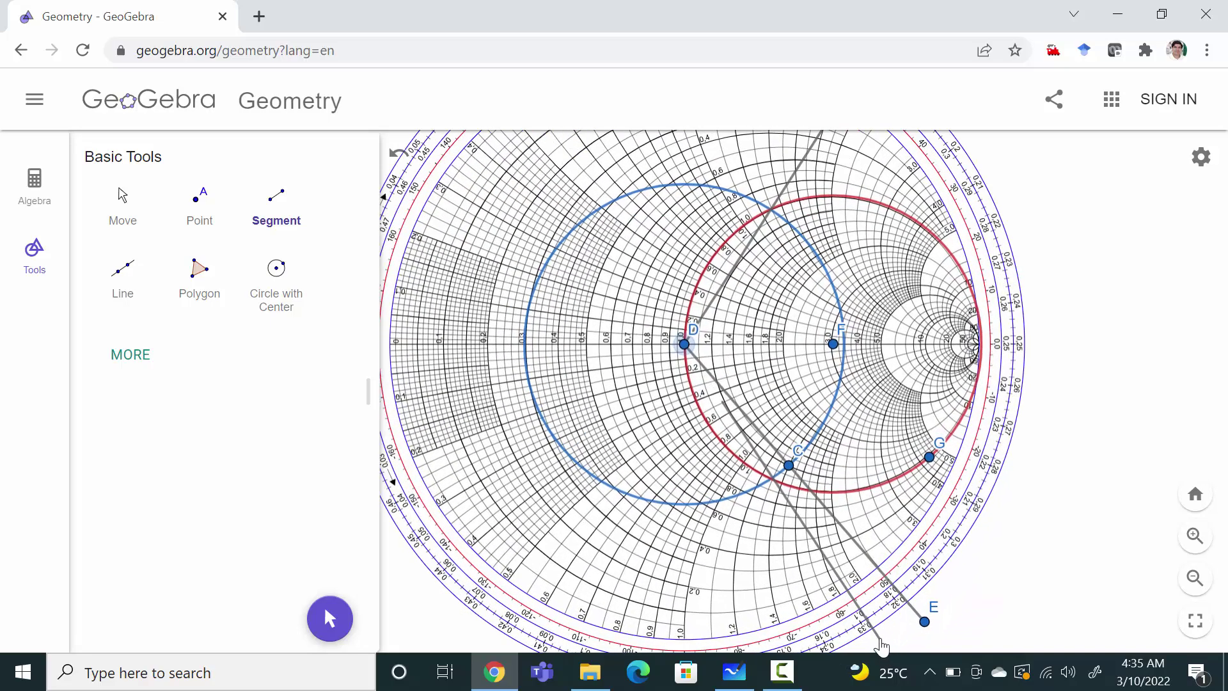
pyautogui.scroll(1, 883, 647)
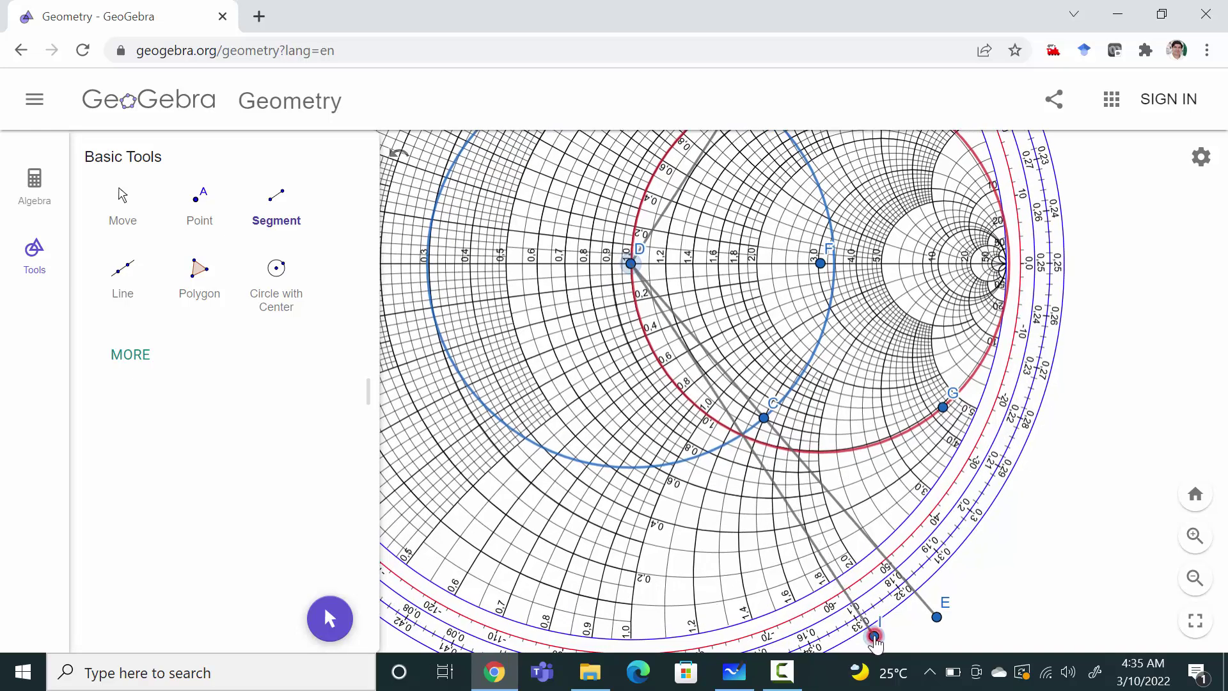
pyautogui.click(874, 636)
pyautogui.scroll(-2, 858, 523)
pyautogui.scroll(-5, 858, 523)
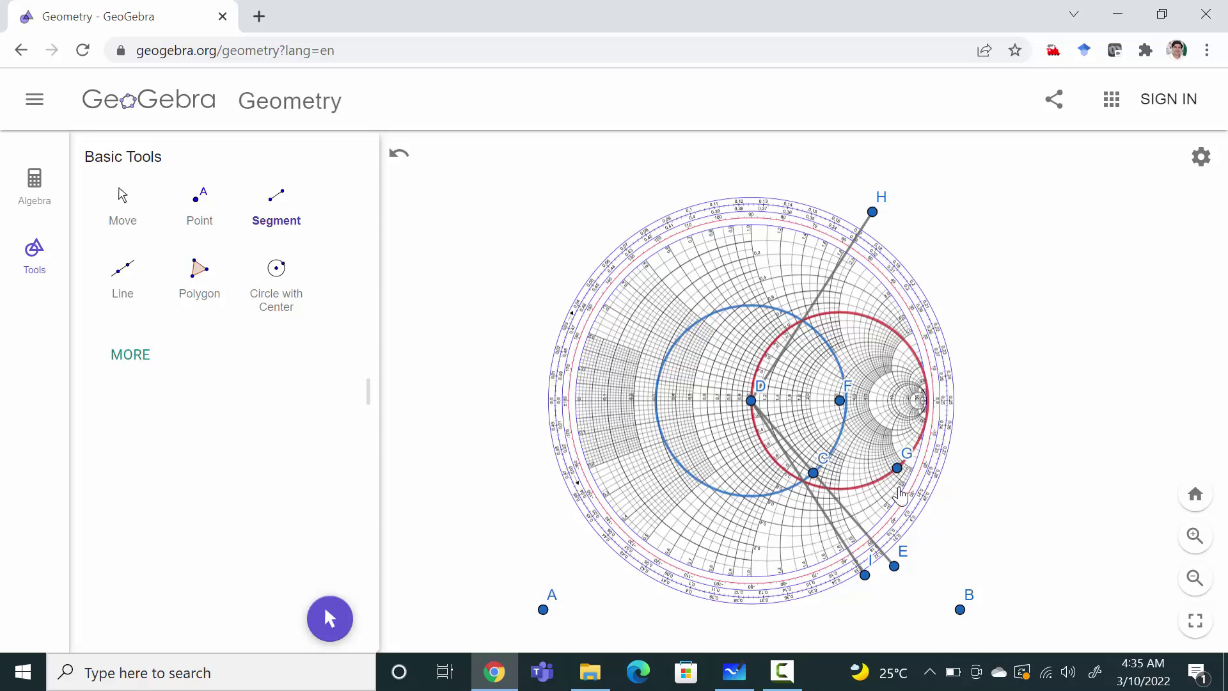
pyautogui.scroll(1, 899, 495)
pyautogui.scroll(1, 898, 495)
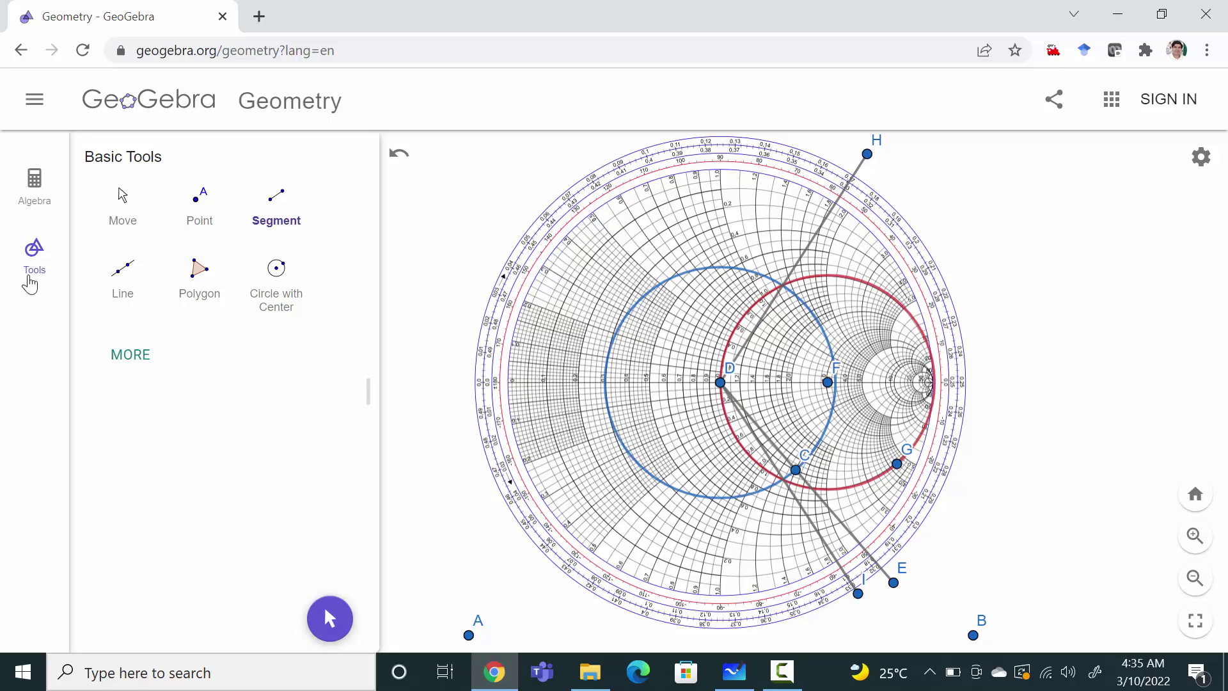
# Export the GeoGebra Smith chart to the clipboard as an image and return to Whiteboard
pyautogui.click(35, 100)
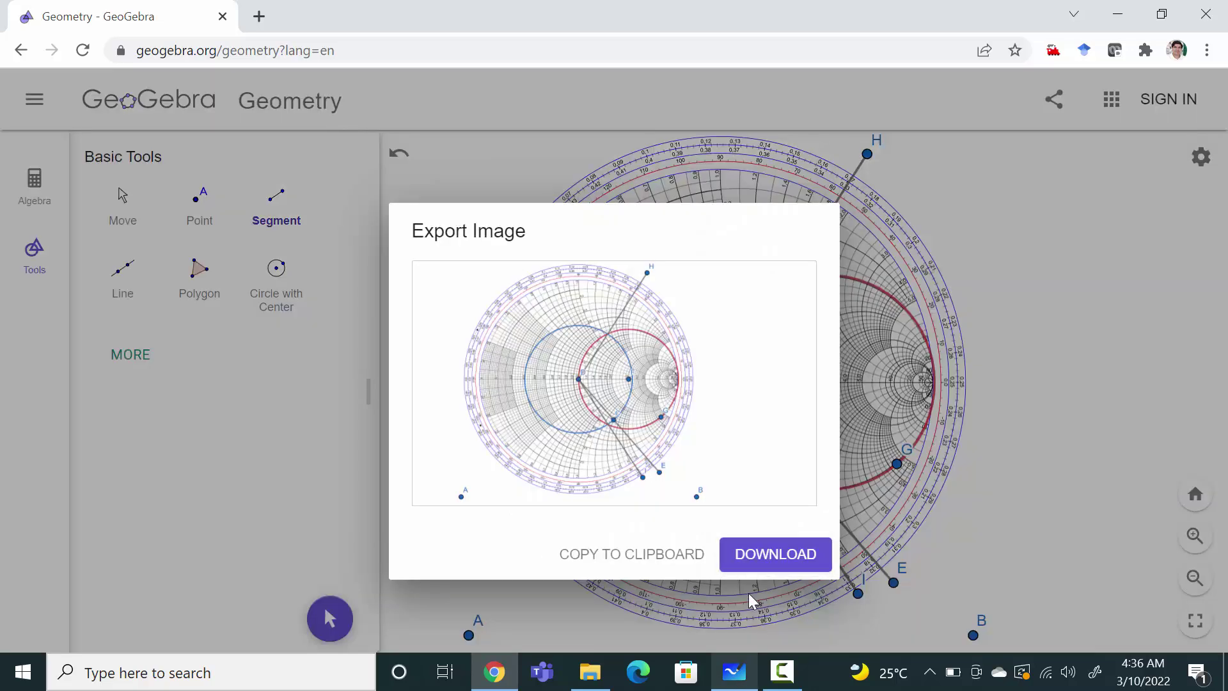
pyautogui.click(574, 554)
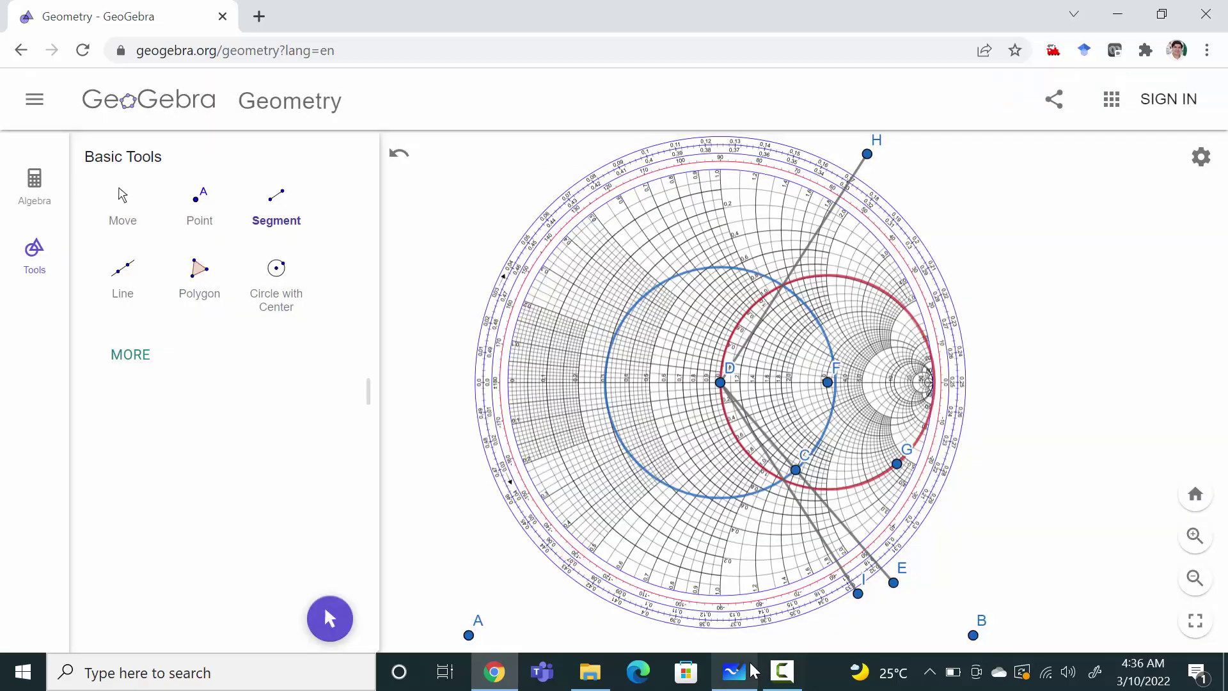
pyautogui.click(742, 682)
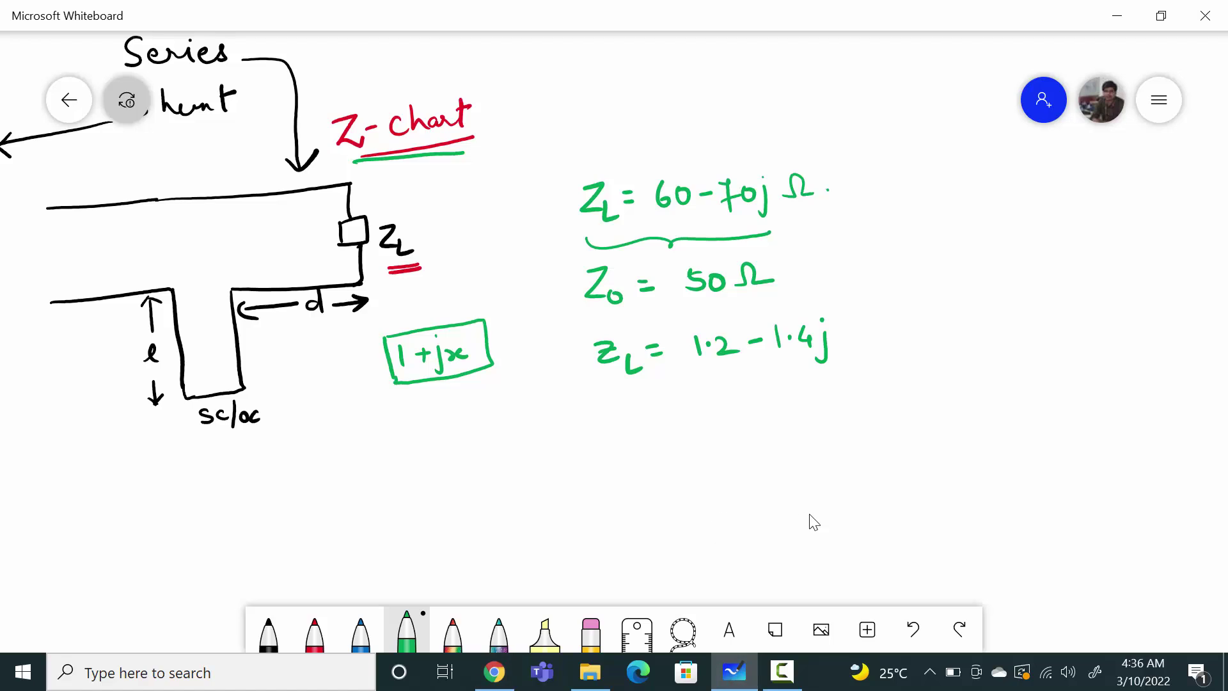
# Paste the Smith chart onto empty board space, enlarge it about fourfold and shift it left
pyautogui.moveTo(721, 469)
pyautogui.mouseDown()
pyautogui.moveTo(358, 387)
pyautogui.moveTo(78, 386)
pyautogui.mouseUp()
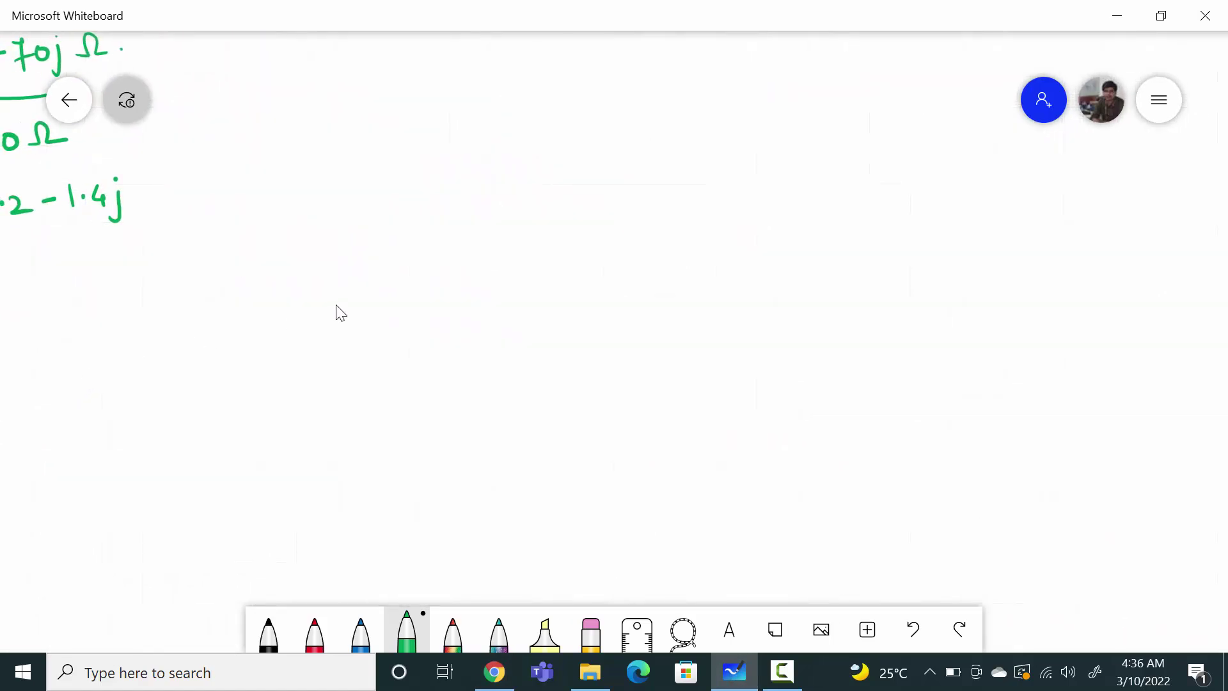
pyautogui.hotkey('ctrl', 'v')
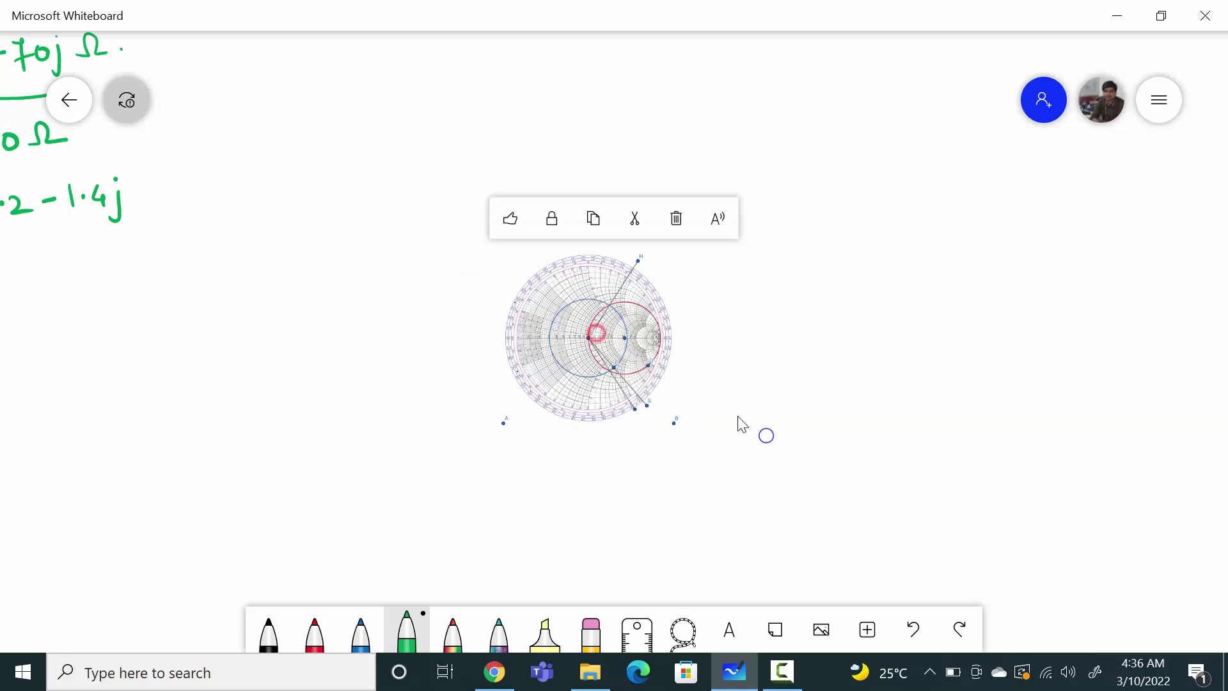
pyautogui.moveTo(765, 433); pyautogui.dragTo(984, 557)
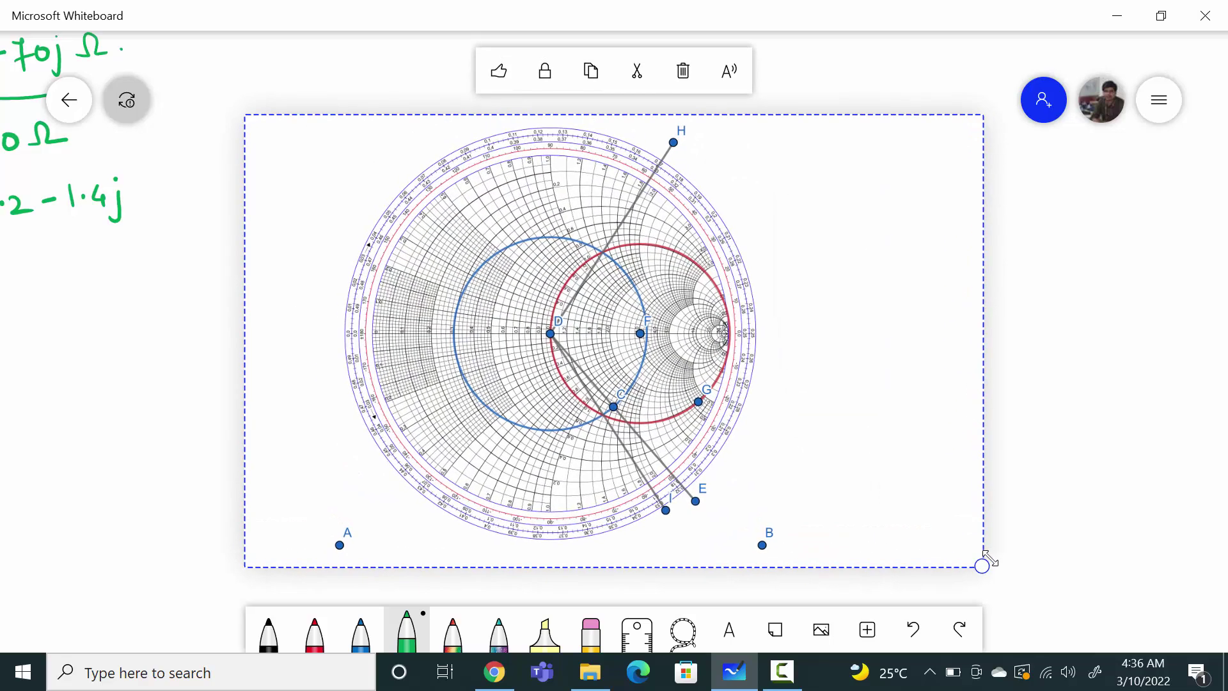
pyautogui.click(1043, 350)
pyautogui.moveTo(601, 333); pyautogui.dragTo(472, 334)
pyautogui.click(946, 386)
pyautogui.scroll(-1, 953, 384)
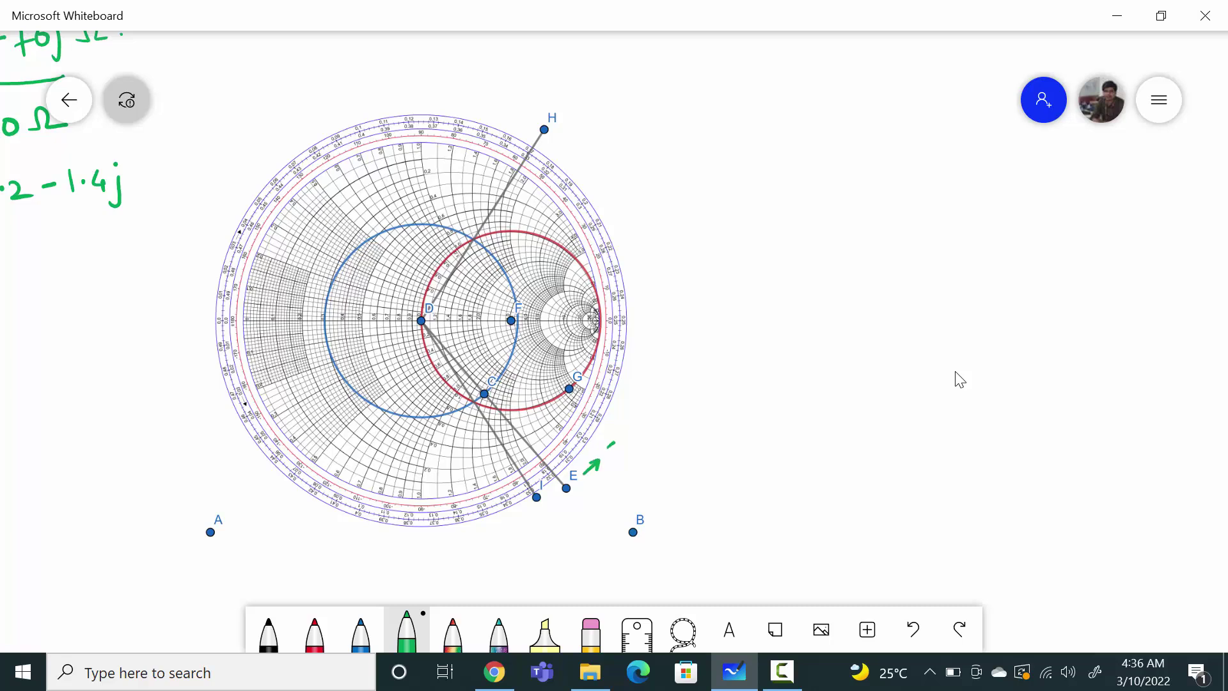
# In green, label ZL at E, write 0.318λ below E, and add an arrow with 0.33λ at I
pyautogui.moveTo(613, 443)
pyautogui.mouseDown()
pyautogui.moveTo(625, 455)
pyautogui.moveTo(648, 444)
pyautogui.mouseUp()
pyautogui.scroll(5, 554, 510)
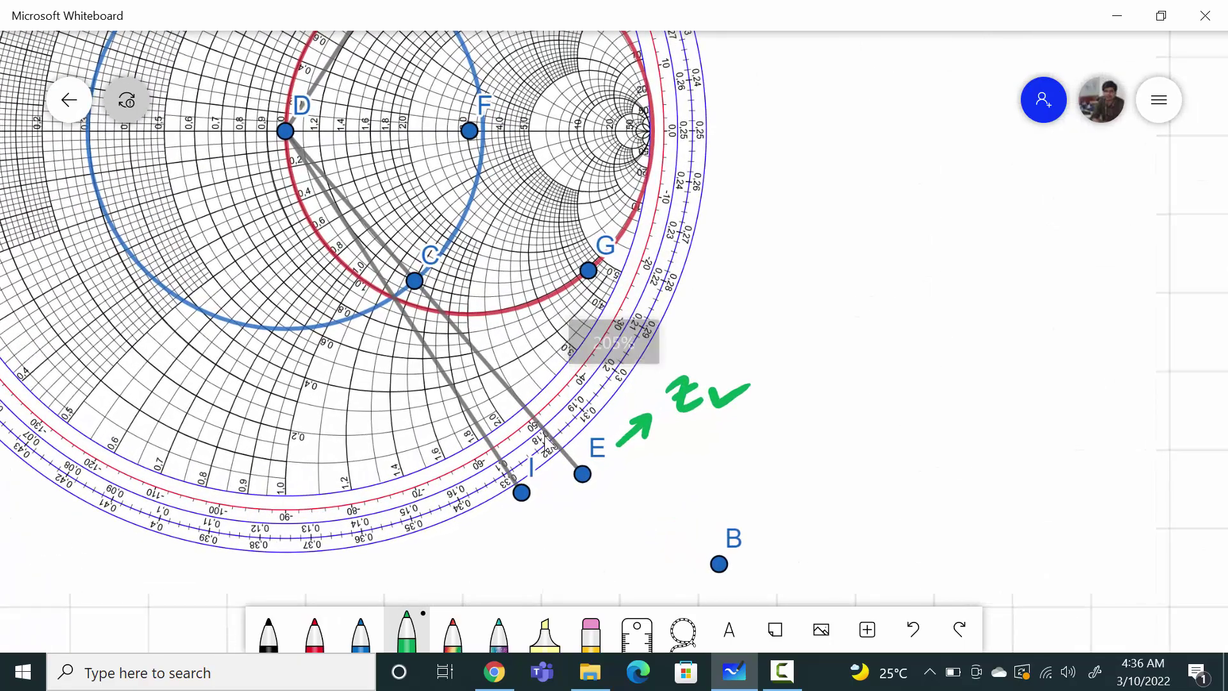
pyautogui.scroll(3, 566, 465)
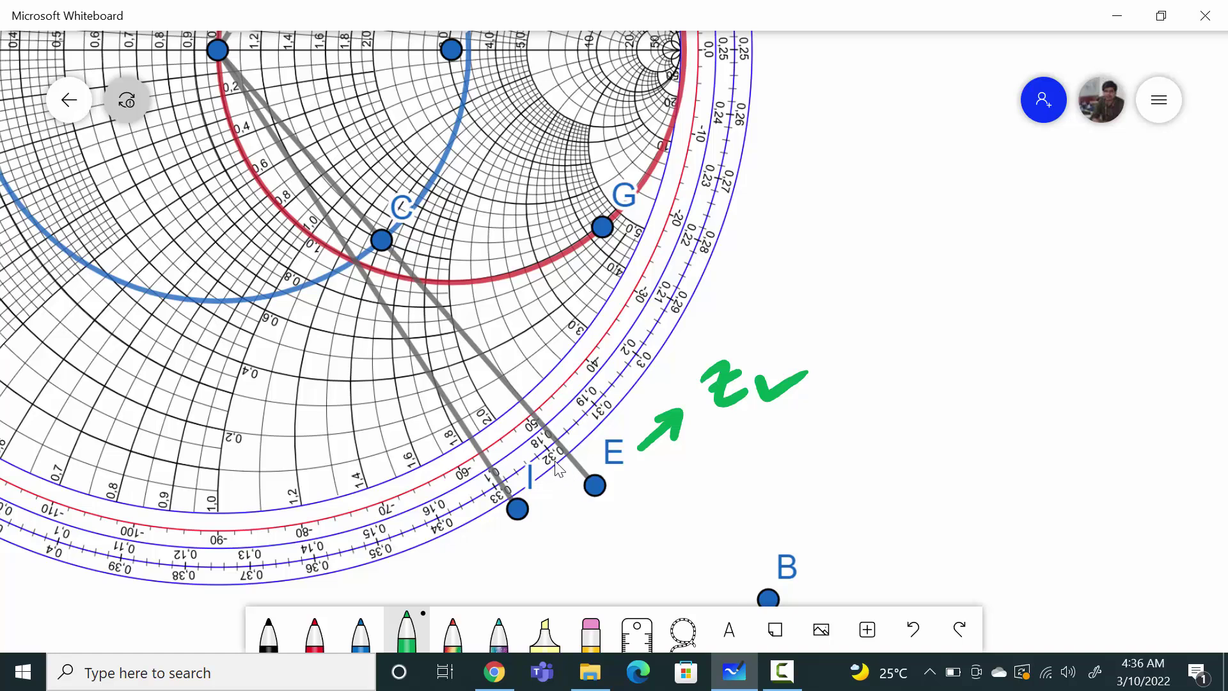
pyautogui.moveTo(589, 429); pyautogui.dragTo(580, 436)
pyautogui.moveTo(612, 509); pyautogui.dragTo(616, 506)
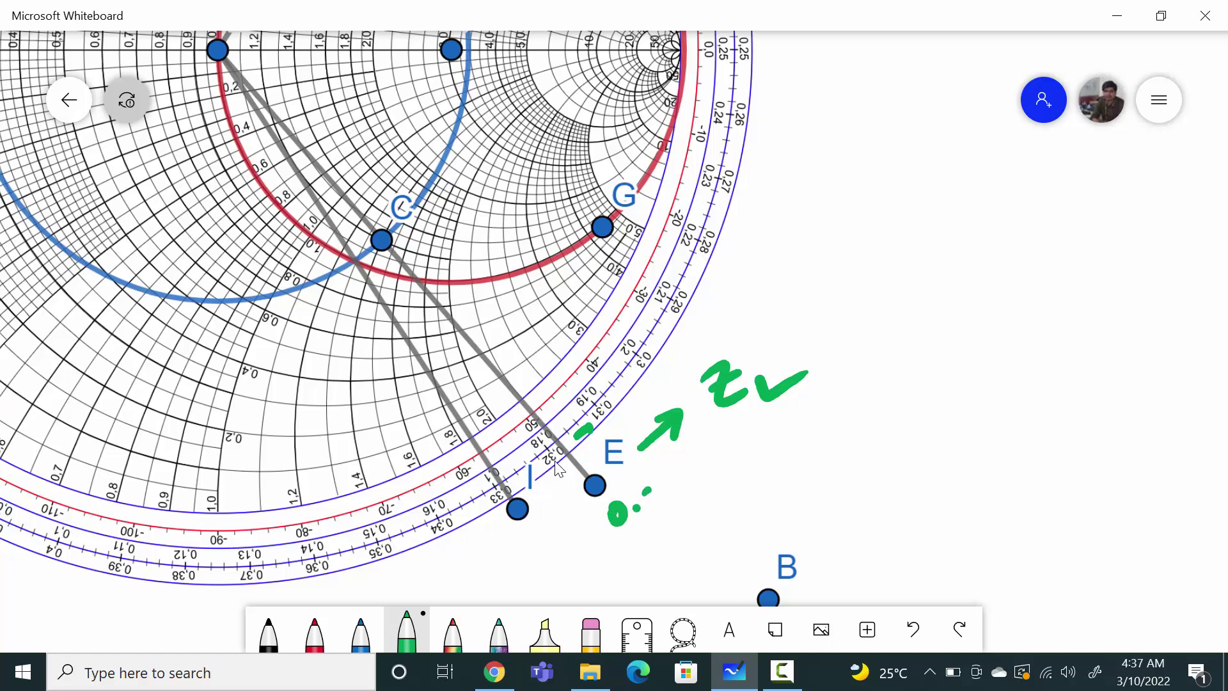
pyautogui.moveTo(648, 491)
pyautogui.mouseDown()
pyautogui.moveTo(648, 514)
pyautogui.moveTo(694, 478)
pyautogui.moveTo(732, 490)
pyautogui.moveTo(709, 496)
pyautogui.mouseUp()
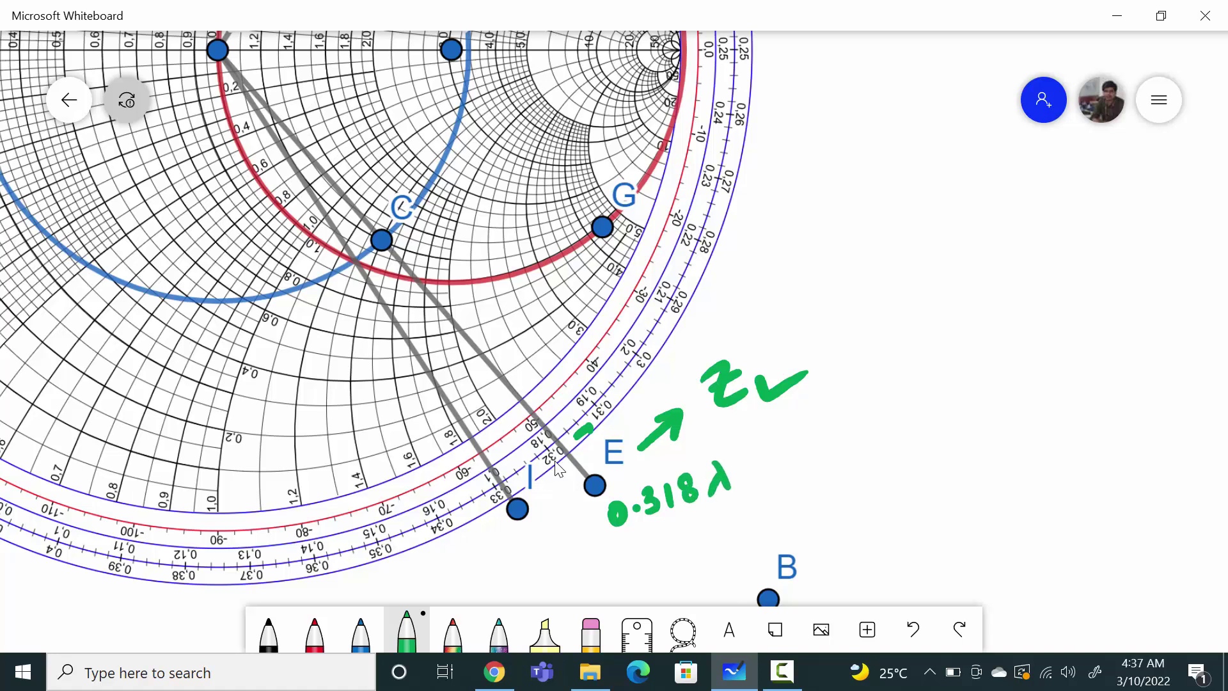
pyautogui.moveTo(468, 555)
pyautogui.mouseDown()
pyautogui.moveTo(491, 533)
pyautogui.moveTo(457, 570)
pyautogui.moveTo(496, 575)
pyautogui.moveTo(490, 586)
pyautogui.mouseUp()
pyautogui.moveTo(502, 558)
pyautogui.mouseDown()
pyautogui.moveTo(514, 582)
pyautogui.moveTo(543, 569)
pyautogui.moveTo(525, 578)
pyautogui.mouseUp()
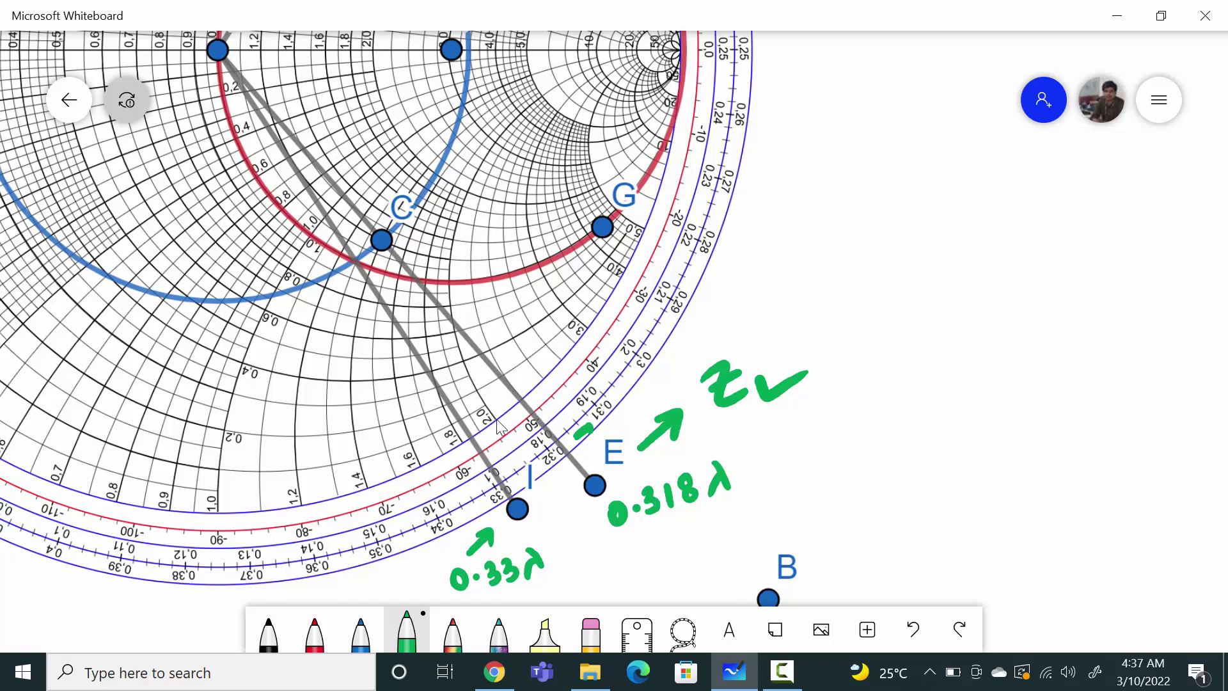
# Write the green 0.17λ reading beside point H
pyautogui.scroll(-5, 504, 424)
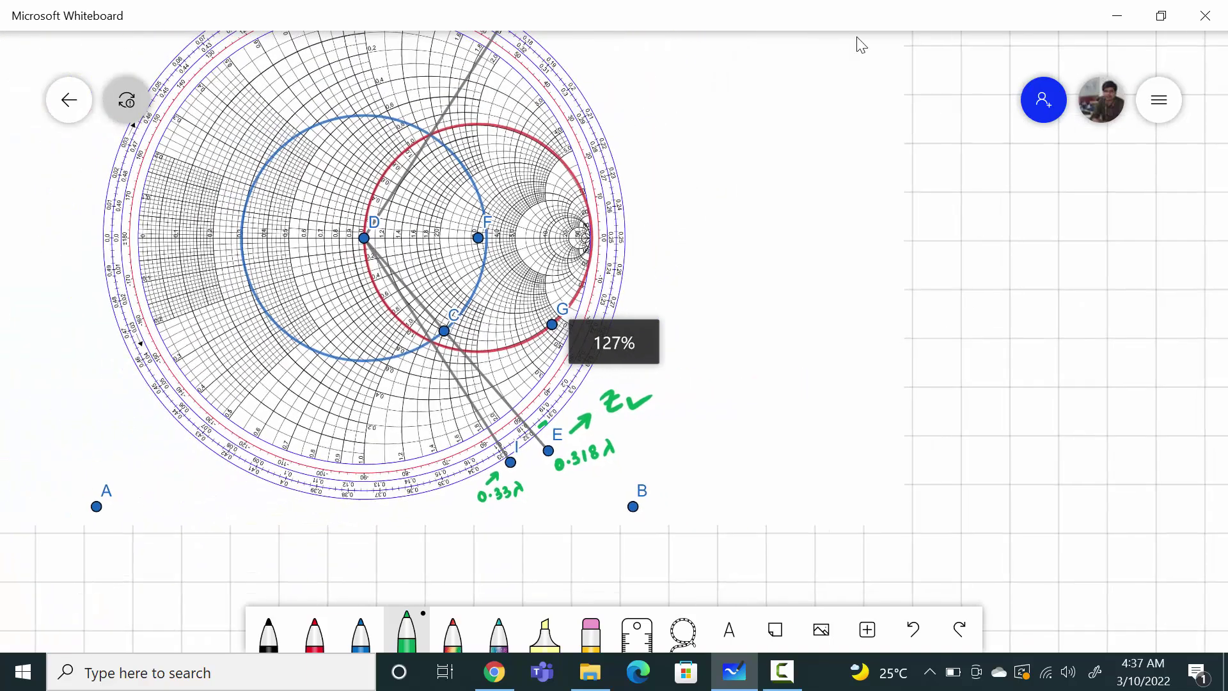
pyautogui.moveTo(1034, 343); pyautogui.dragTo(1122, 480)
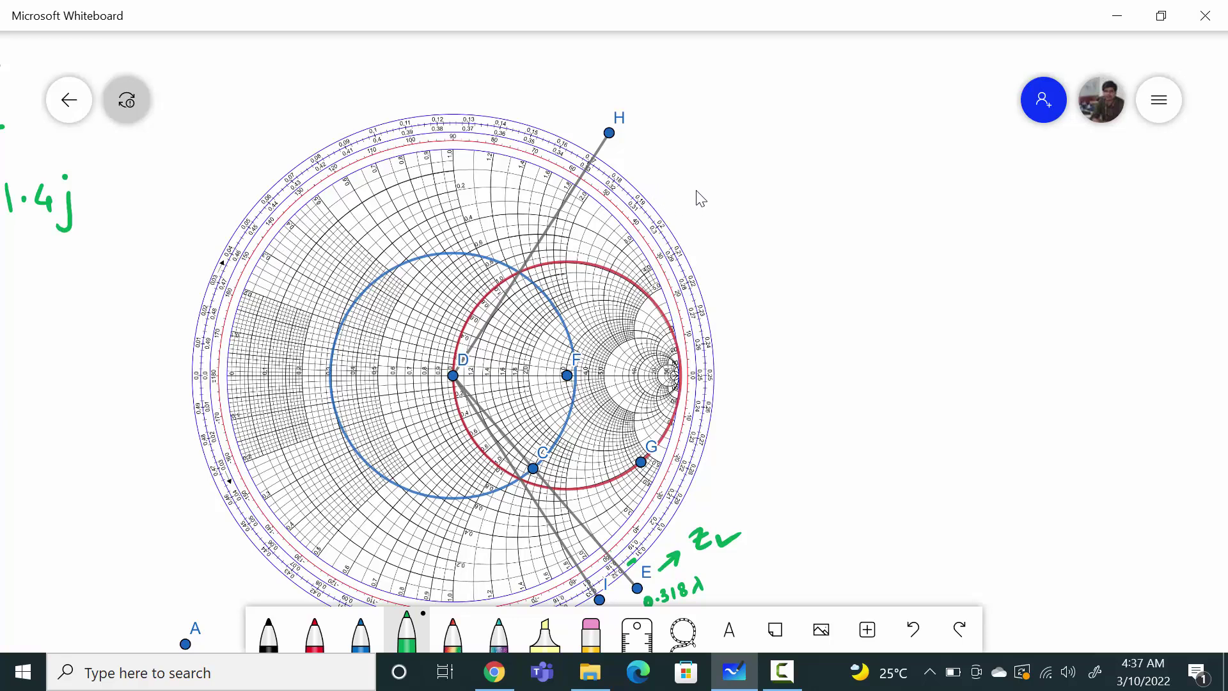
pyautogui.moveTo(644, 120)
pyautogui.mouseDown()
pyautogui.moveTo(668, 129)
pyautogui.moveTo(680, 111)
pyautogui.moveTo(677, 130)
pyautogui.moveTo(704, 119)
pyautogui.mouseUp()
pyautogui.moveTo(698, 112); pyautogui.dragTo(692, 120)
pyautogui.scroll(-2, 1166, 505)
pyautogui.moveTo(1165, 505); pyautogui.dragTo(1145, 488)
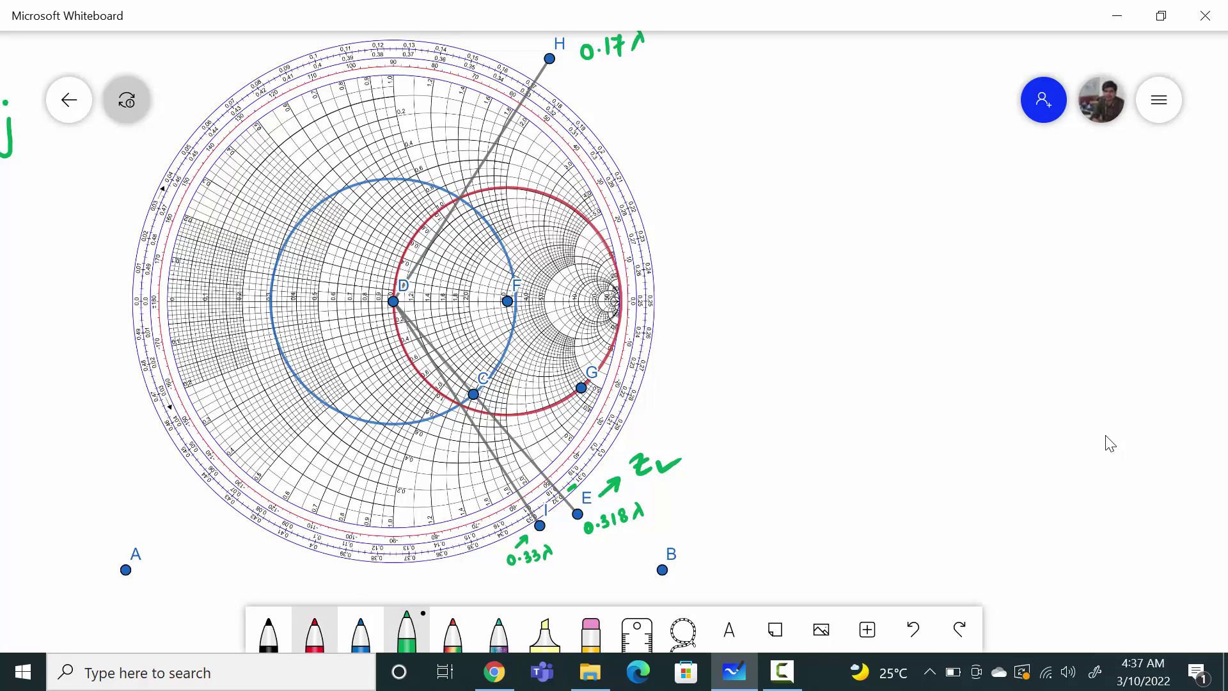
pyautogui.click(314, 630)
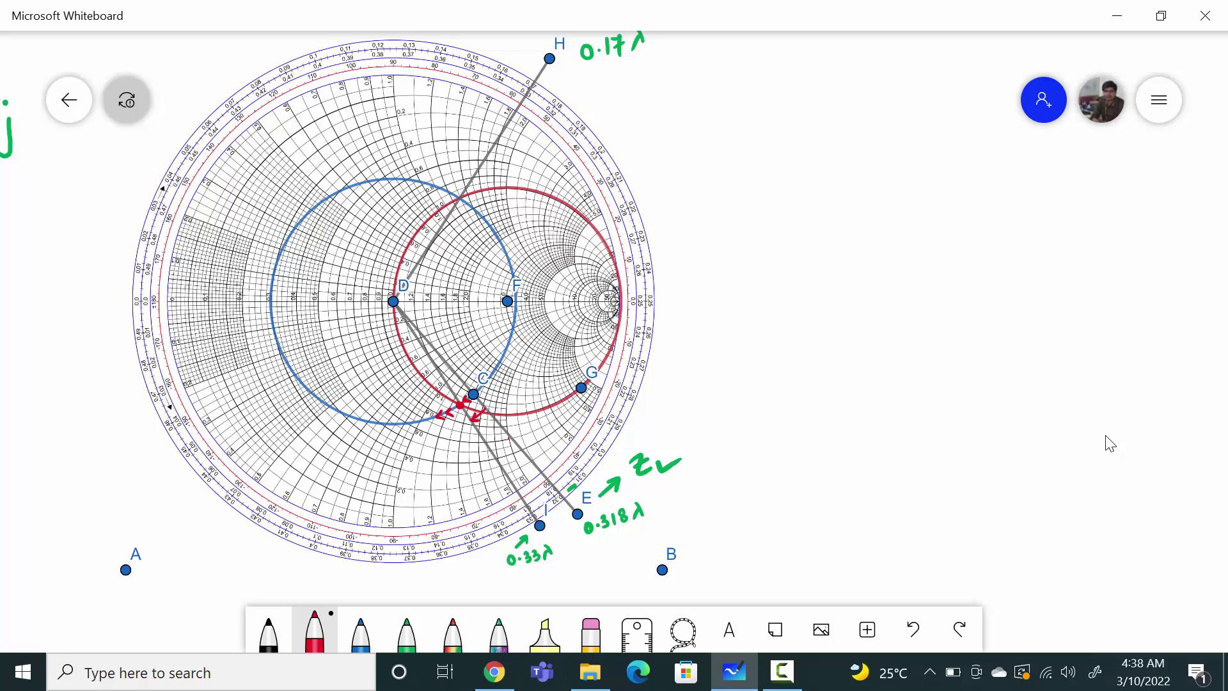
# Underline the 0.318λ and 0.33λ readings in red and draw a red arc along the scale
pyautogui.moveTo(597, 541); pyautogui.dragTo(637, 528)
pyautogui.moveTo(536, 574); pyautogui.dragTo(557, 565)
pyautogui.moveTo(466, 518); pyautogui.dragTo(511, 497)
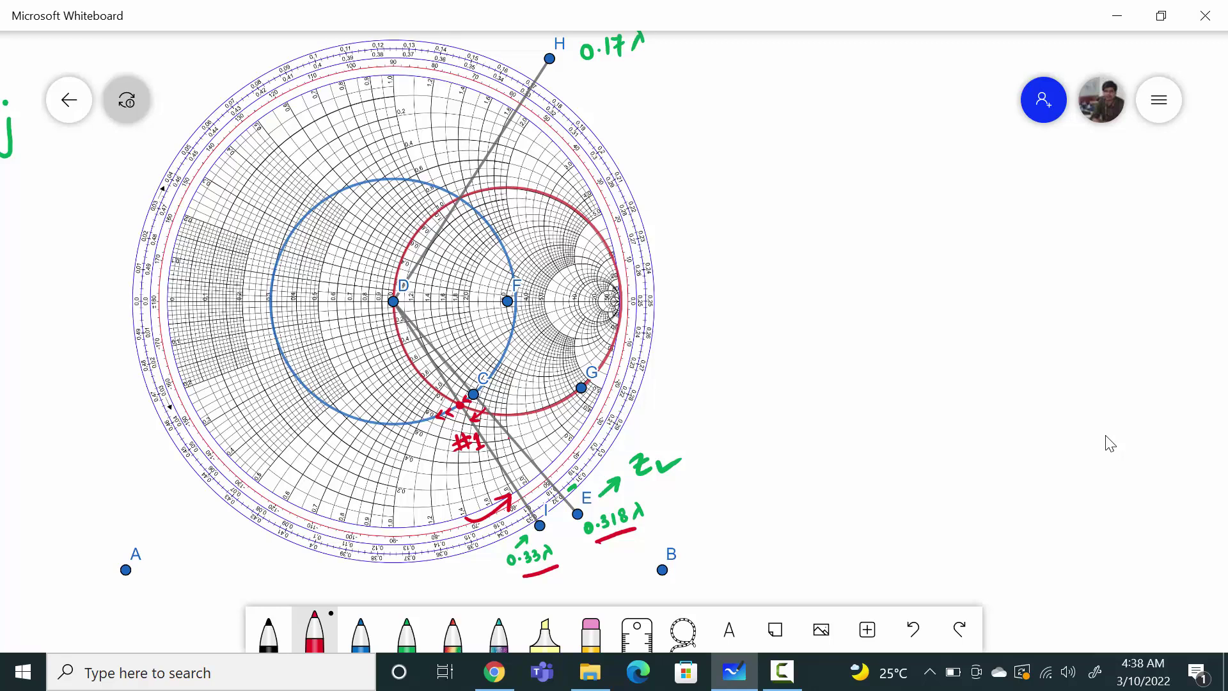
# Write the red expression d = 0.33λ − 0.3 to the right of the chart
pyautogui.moveTo(786, 228)
pyautogui.mouseDown()
pyautogui.moveTo(792, 248)
pyautogui.moveTo(816, 228)
pyautogui.mouseUp()
pyautogui.moveTo(807, 241)
pyautogui.mouseDown()
pyautogui.moveTo(884, 220)
pyautogui.moveTo(927, 240)
pyautogui.mouseUp()
pyautogui.click(874, 231)
pyautogui.moveTo(921, 229)
pyautogui.mouseDown()
pyautogui.moveTo(913, 241)
pyautogui.moveTo(973, 220)
pyautogui.moveTo(1000, 237)
pyautogui.moveTo(1039, 220)
pyautogui.moveTo(1068, 238)
pyautogui.mouseUp()
# Complete d = 0.33λ − 0.318λ and begin the result line below with an equals sign
pyautogui.click(990, 228)
pyautogui.moveTo(1062, 225); pyautogui.dragTo(1051, 239)
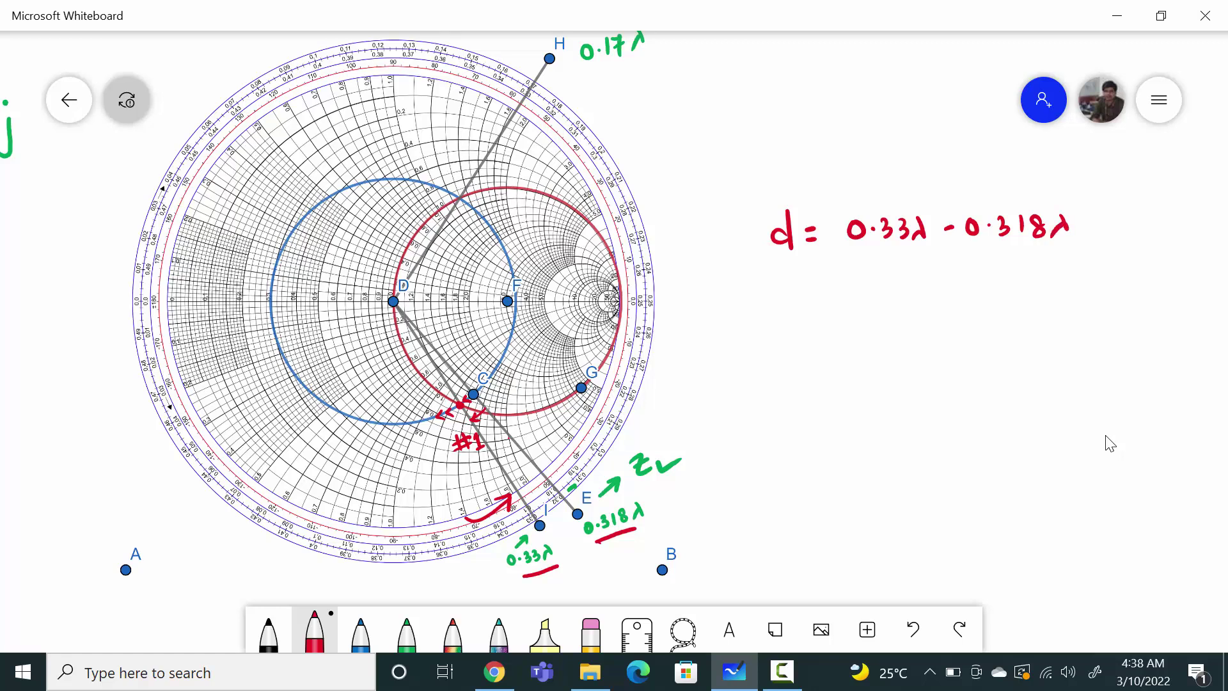
pyautogui.moveTo(822, 289); pyautogui.dragTo(840, 292)
pyautogui.moveTo(826, 299); pyautogui.dragTo(844, 301)
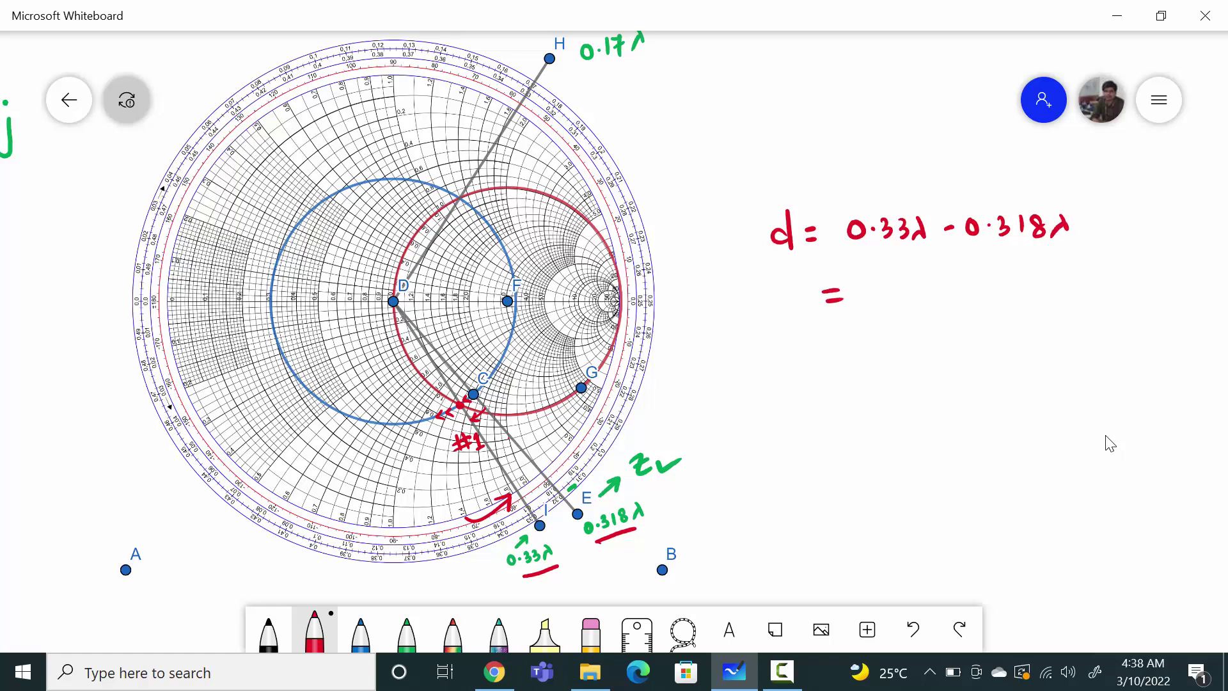